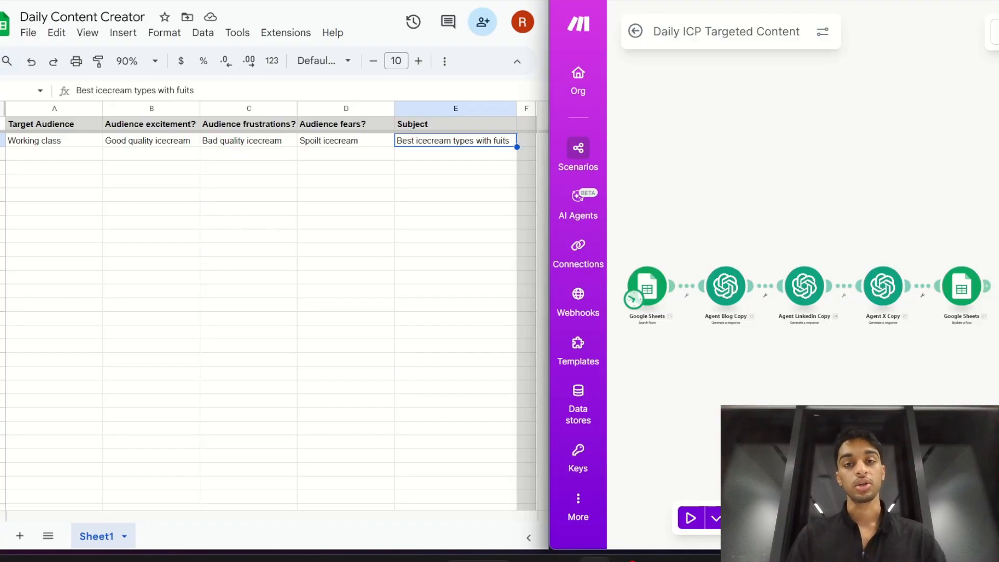
Examine the sheet's audience, excitement, frustration, fear and subject entries alongside its LinkedIn, X and Blog output columns.
click(54, 141)
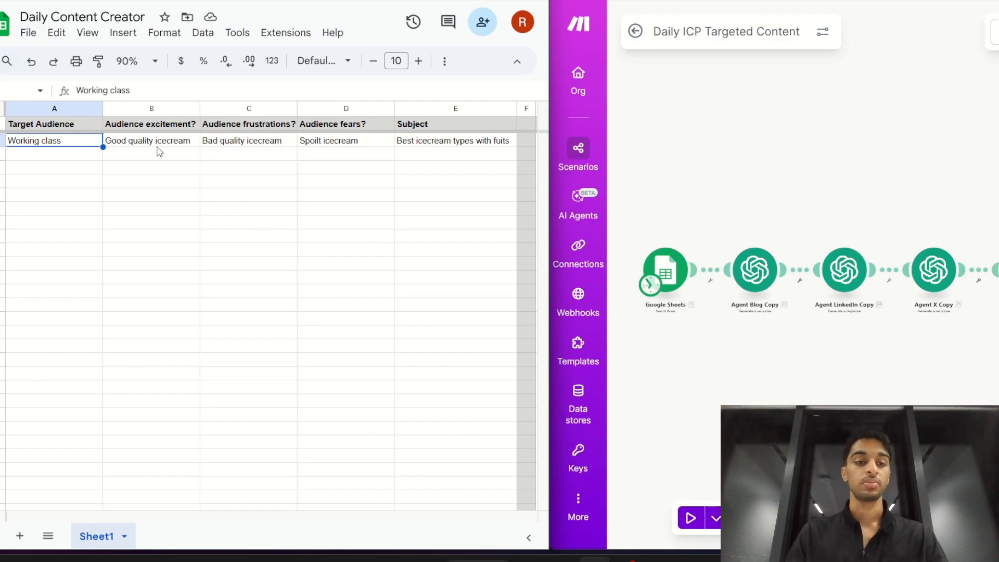
scroll(159, 152, right, 3)
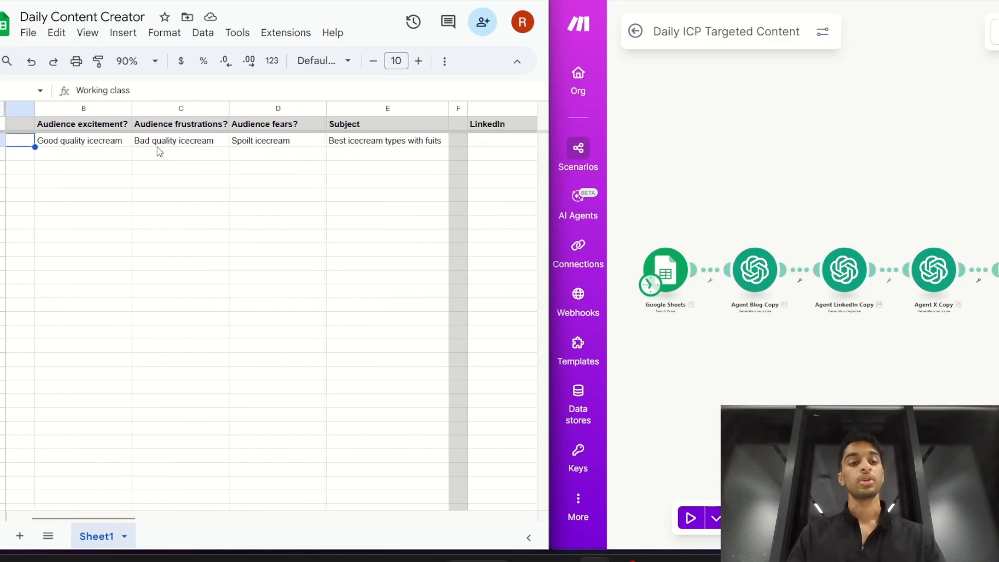
scroll(159, 151, left, 1)
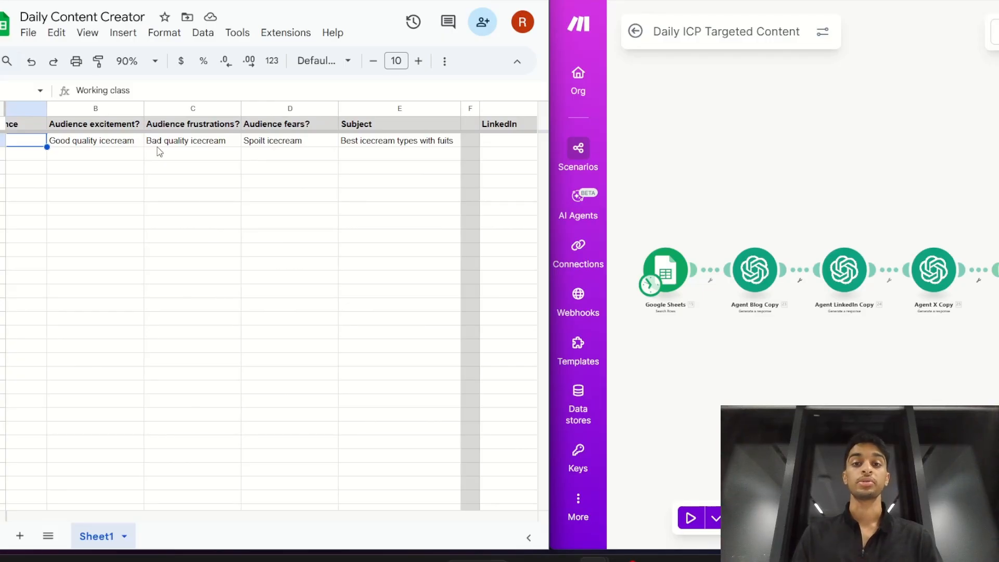
scroll(159, 152, left, 5)
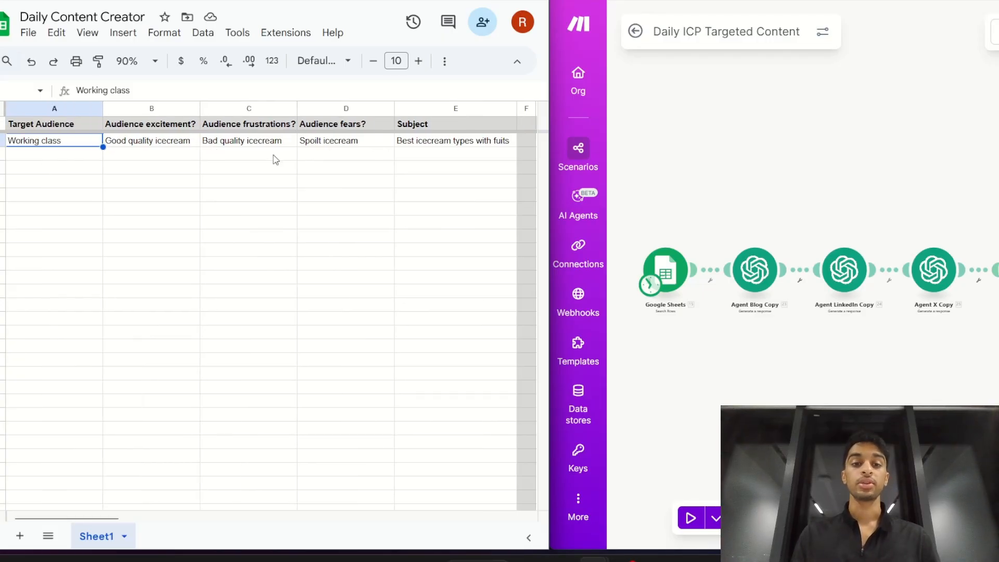
scroll(276, 160, right, 5)
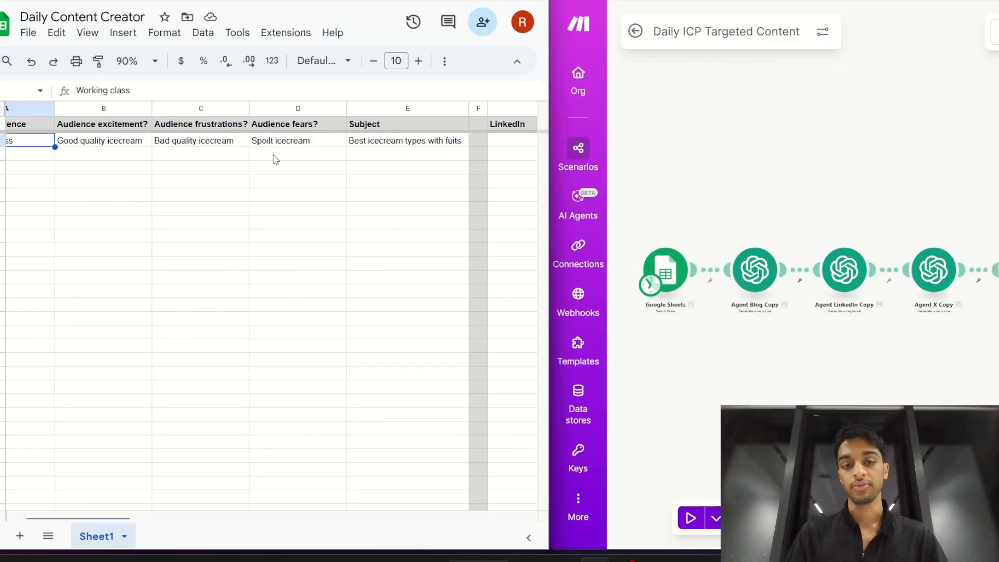
scroll(276, 160, left, 5)
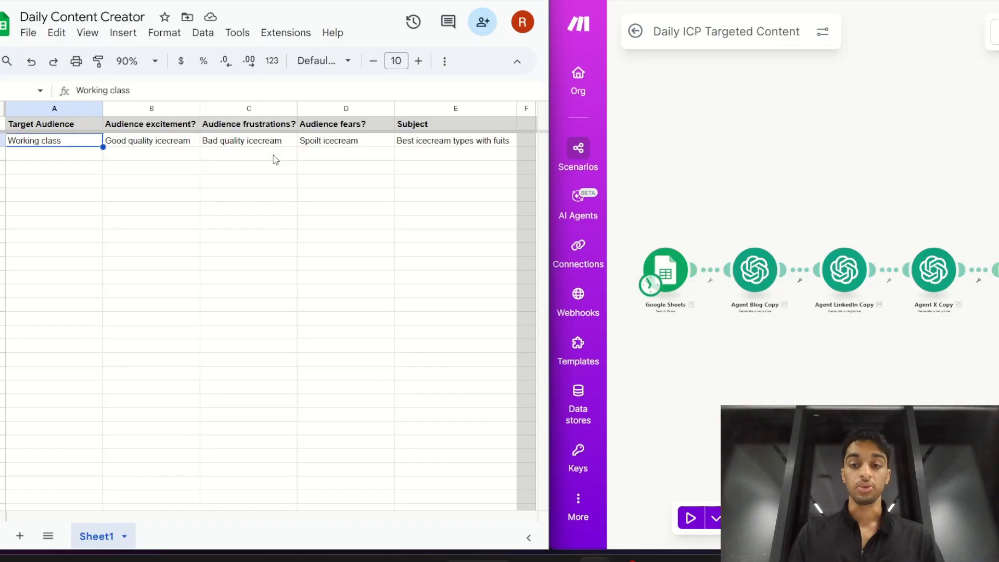
scroll(276, 160, right, 10)
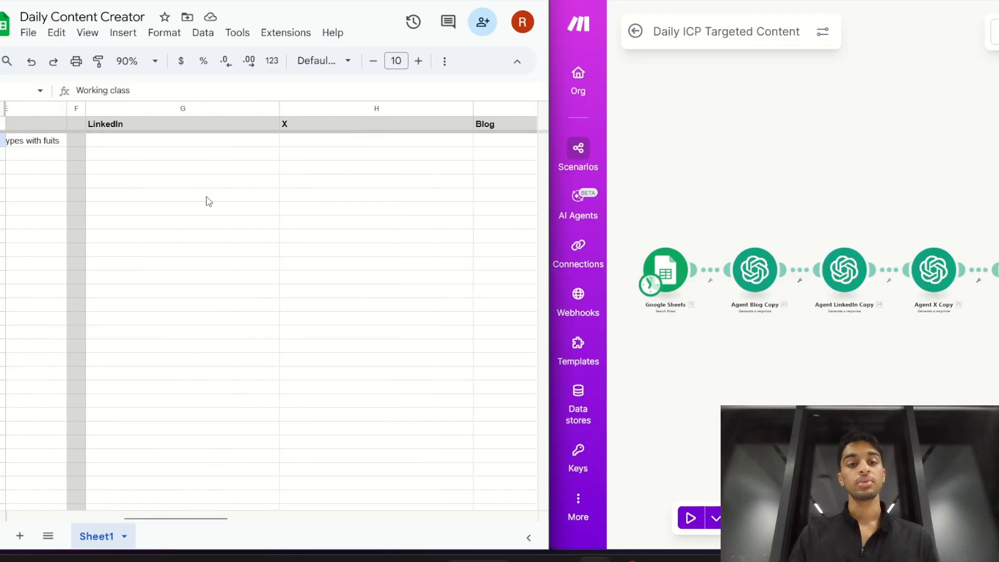
scroll(208, 202, right, 5)
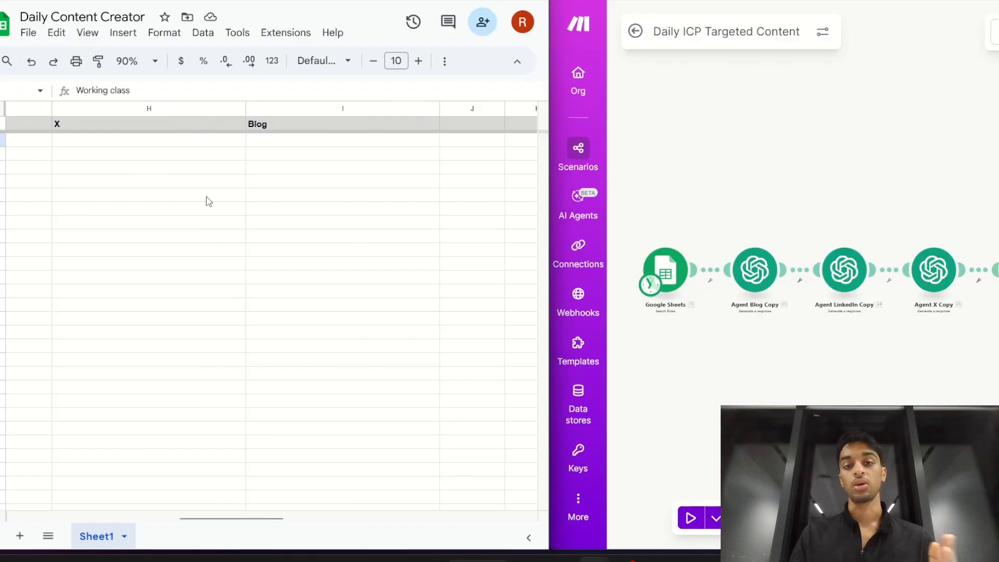
scroll(442, 409, left, 5)
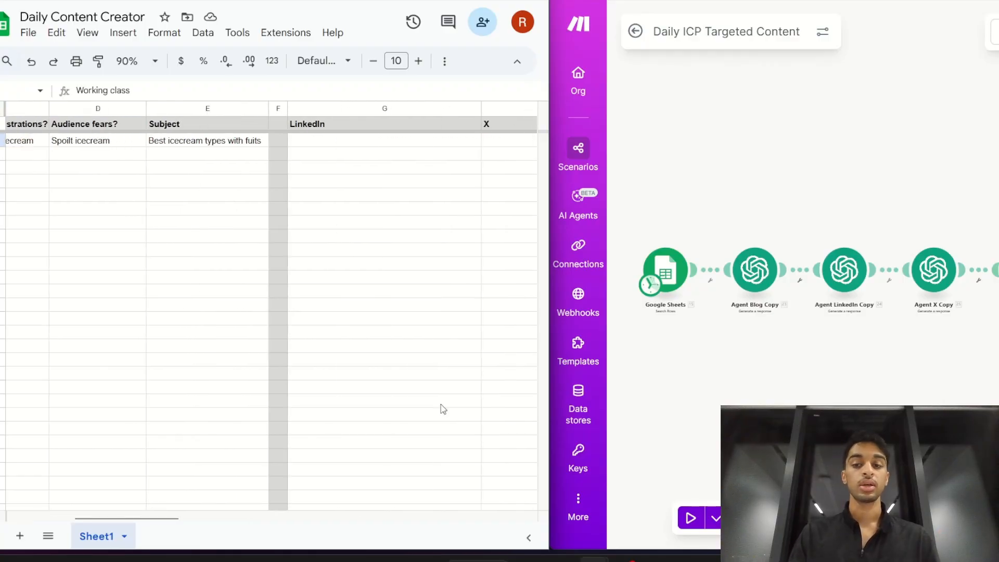
scroll(442, 409, left, 5)
Run the Daily ICP Targeted Content scenario once and view the generated LinkedIn, X and Blog copy in the sheet.
click(690, 518)
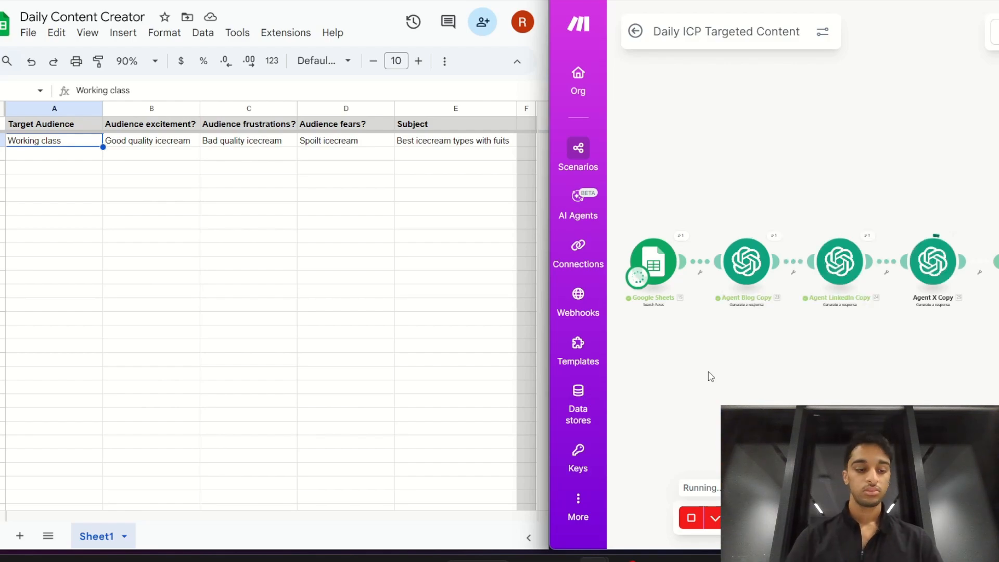
scroll(349, 364, right, 6)
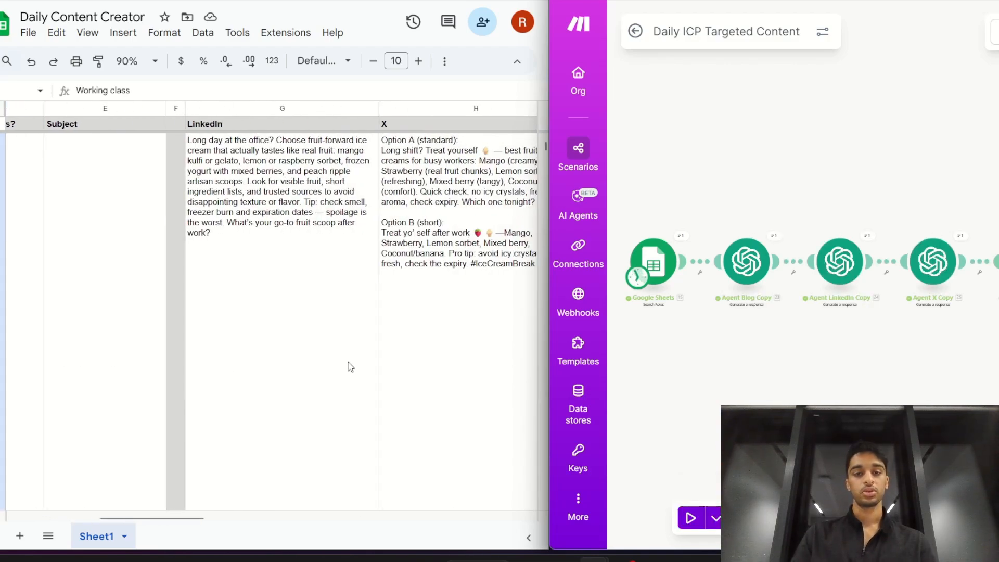
scroll(348, 366, right, 2)
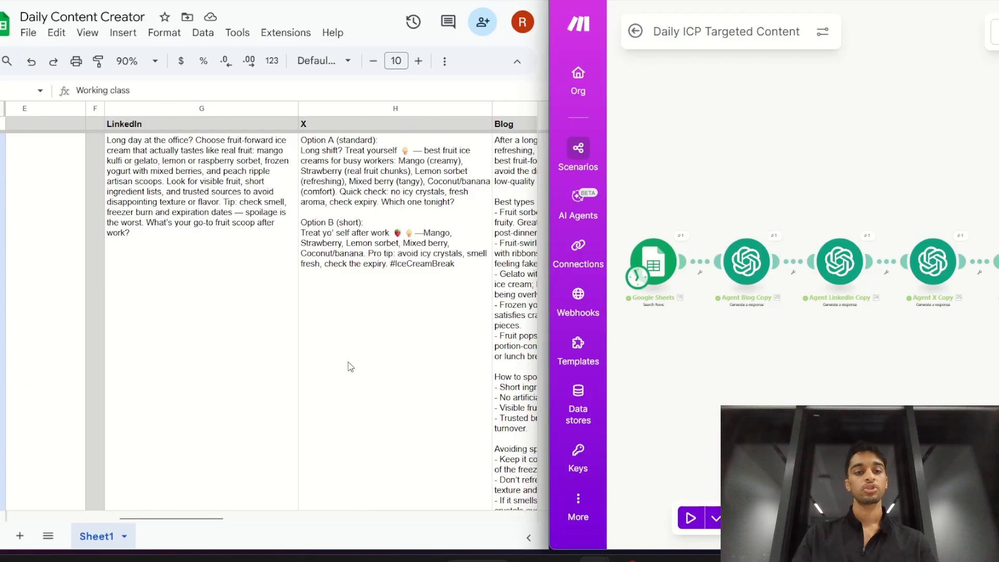
scroll(349, 367, right, 5)
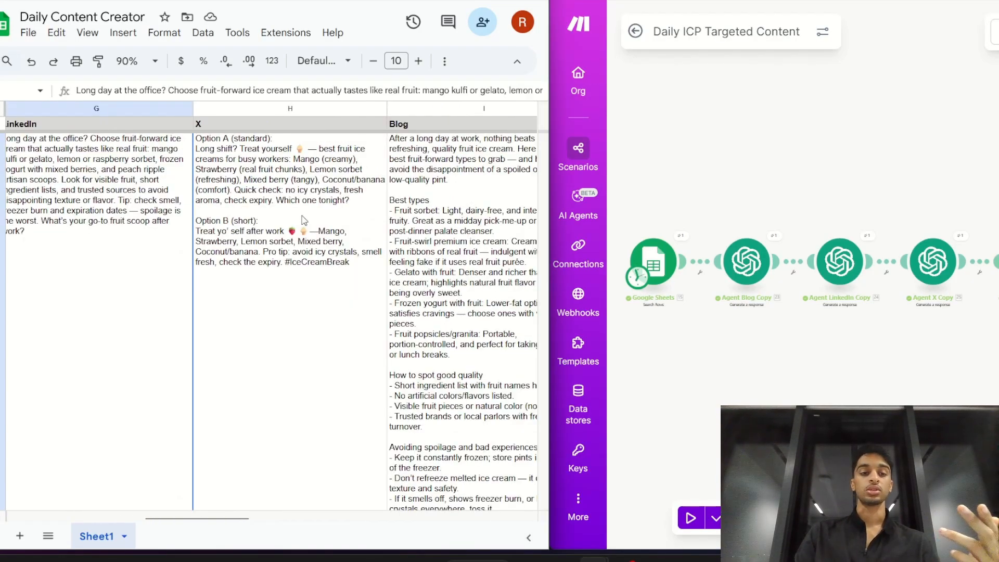
Compare the generated LinkedIn and X posts with the audience and subject entries in the same row.
scroll(302, 220, left, 2)
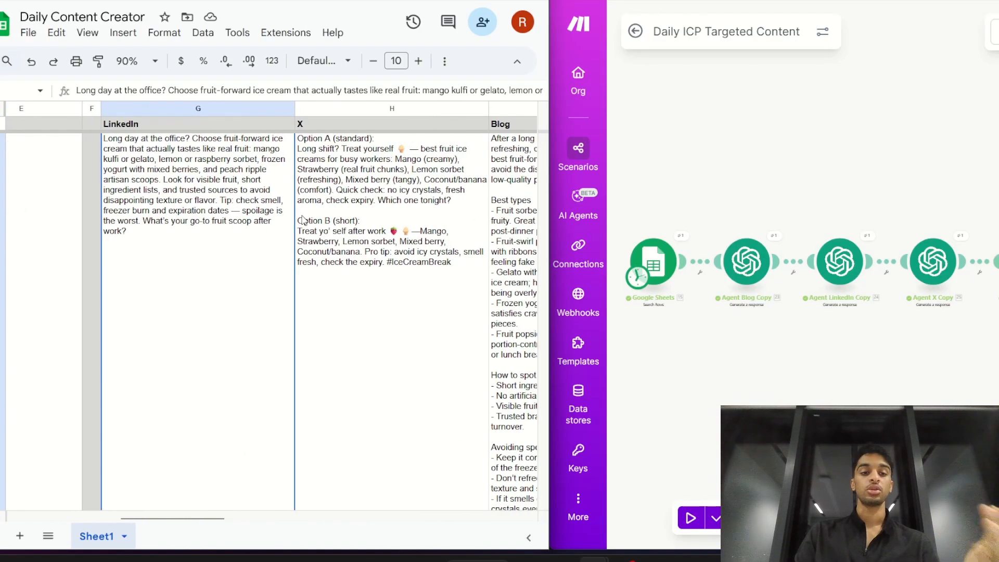
scroll(238, 226, left, 2)
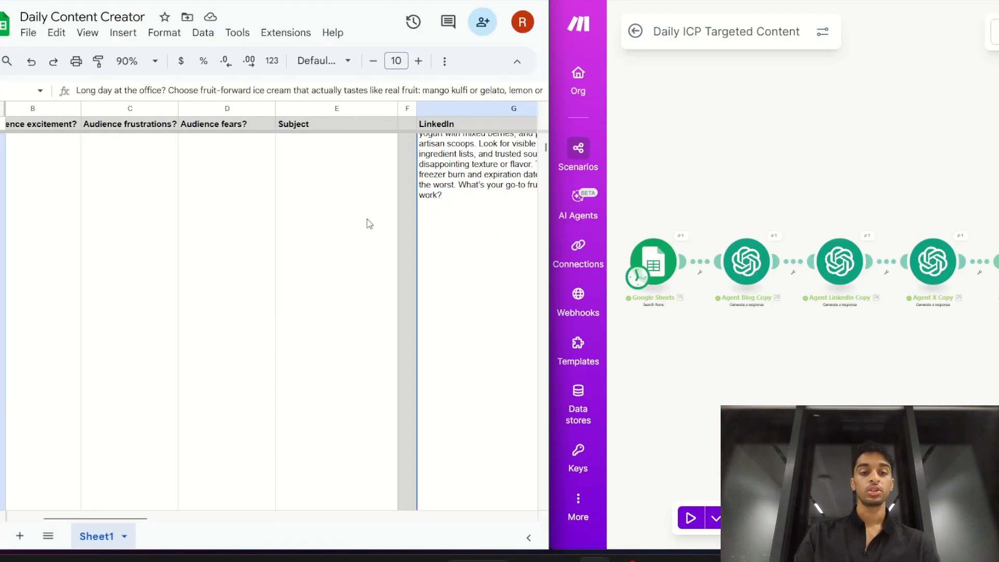
scroll(369, 222, left, 2)
scroll(369, 223, down, 3)
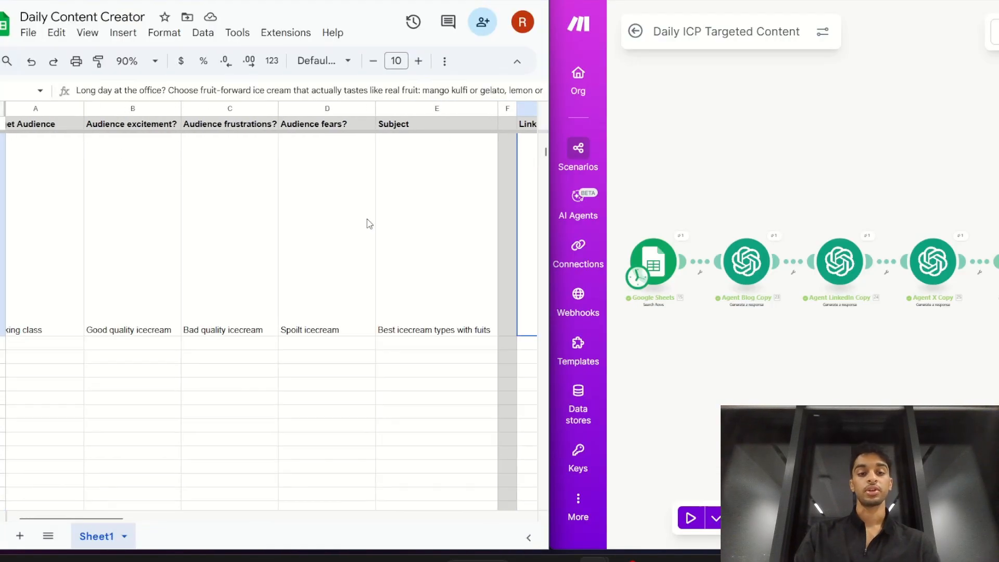
scroll(339, 296, right, 3)
scroll(339, 296, up, 2)
click(339, 296)
scroll(339, 296, right, 3)
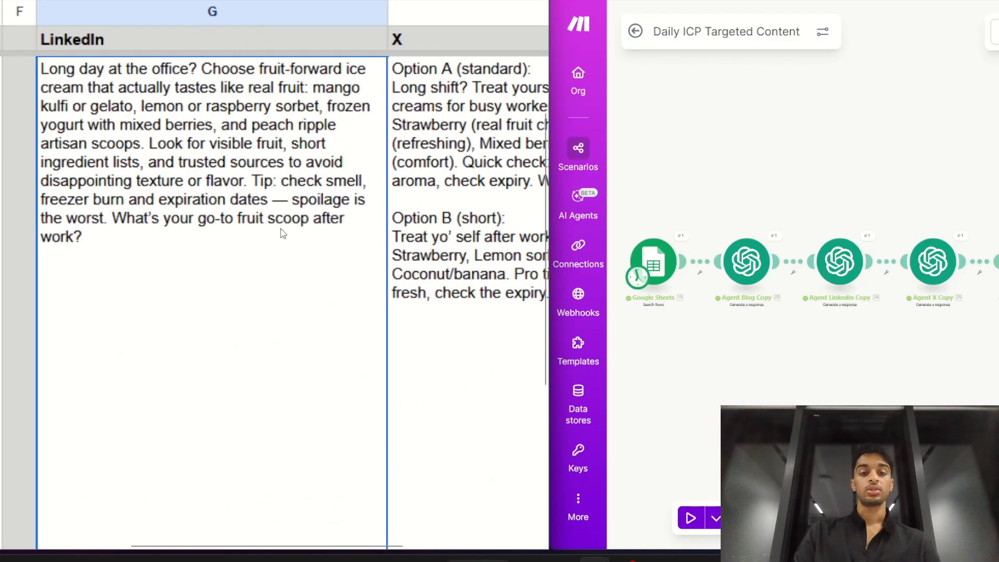
scroll(283, 233, left, 2)
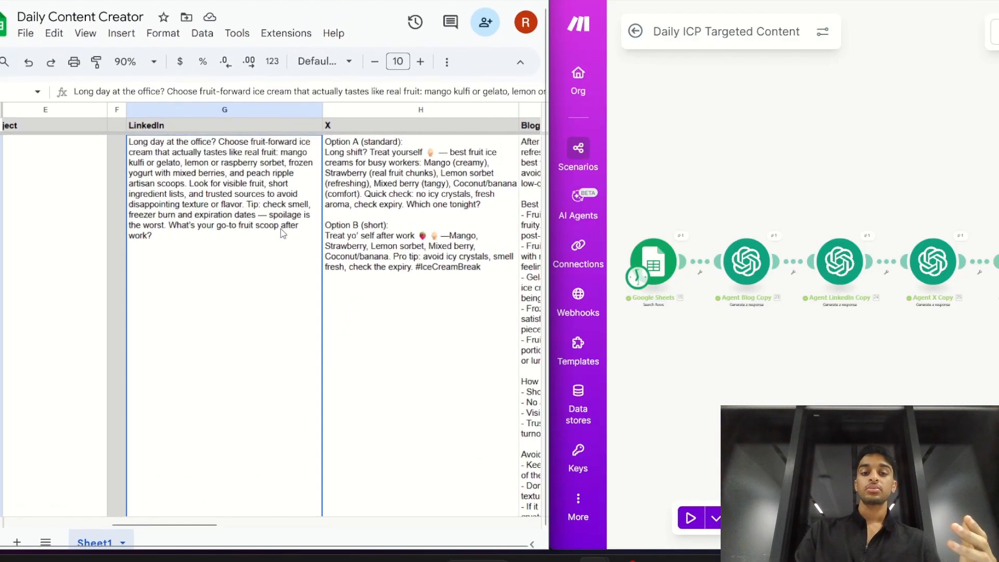
scroll(282, 234, right, 1)
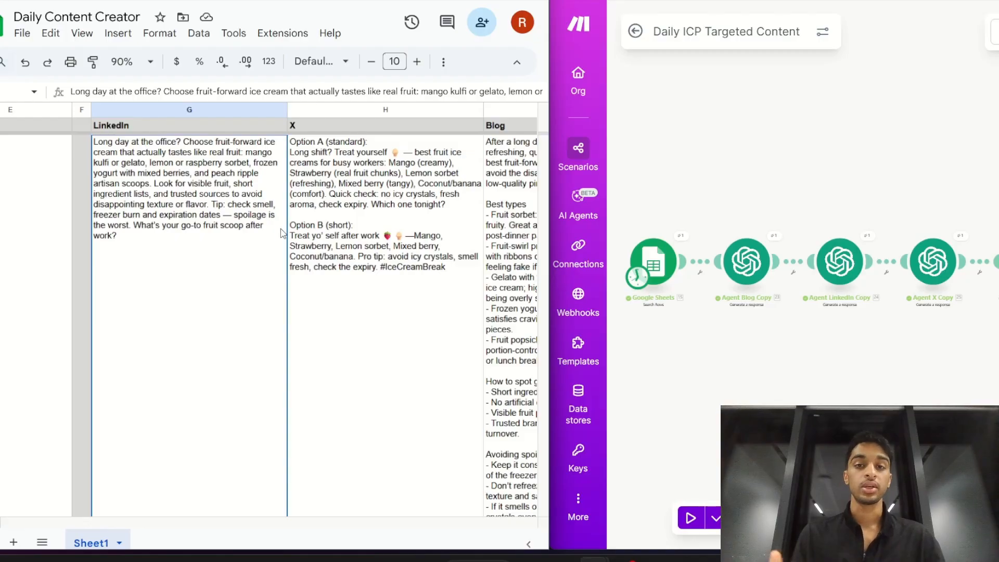
Read through the full generated blog post in the Blog column.
scroll(281, 233, right, 5)
click(353, 263)
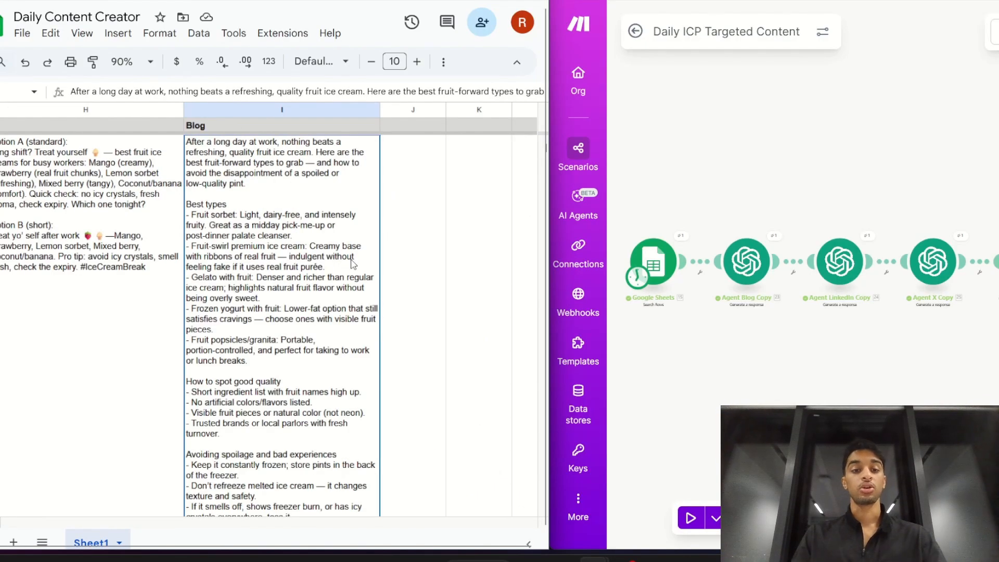
scroll(353, 264, down, 2)
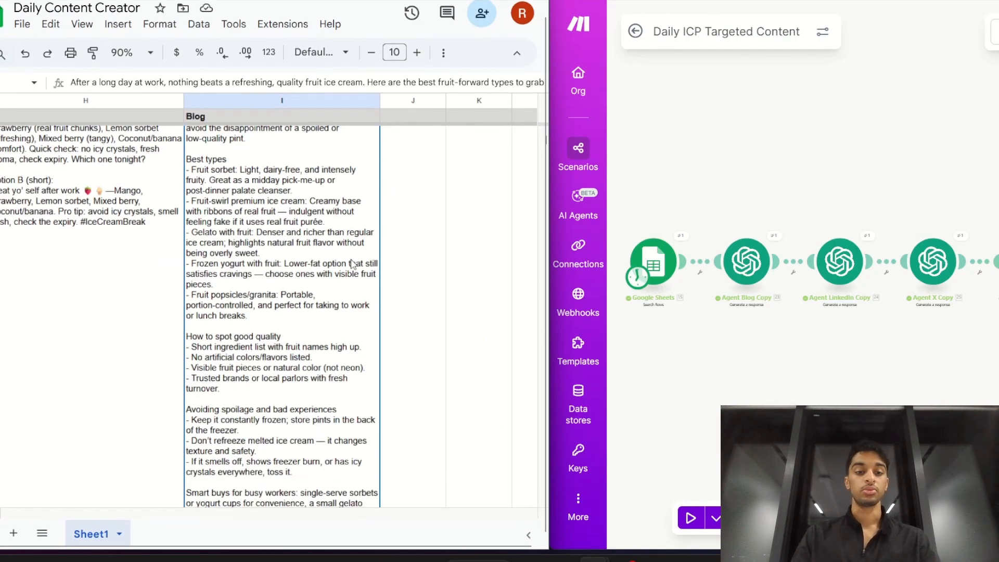
scroll(353, 264, down, 3)
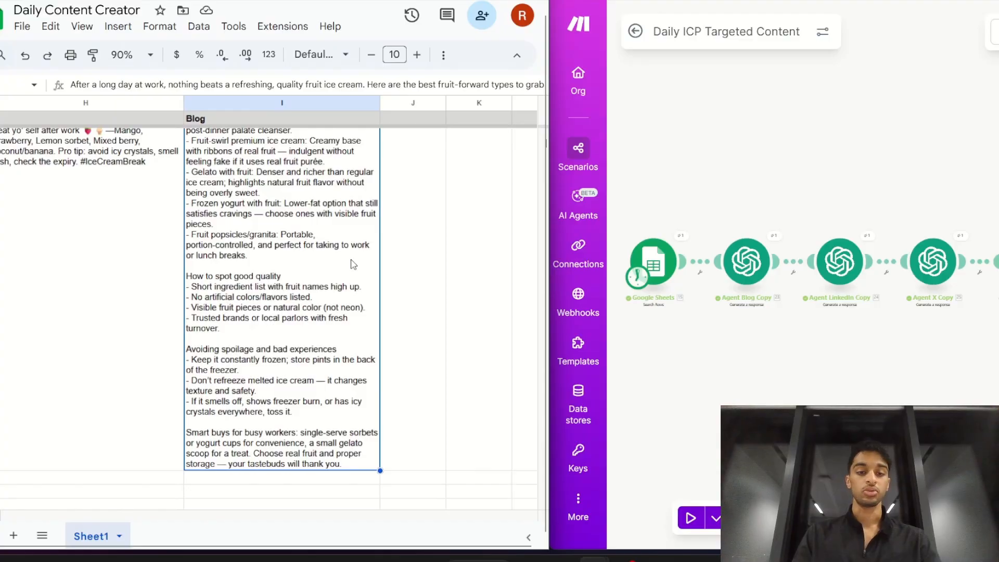
scroll(353, 264, up, 5)
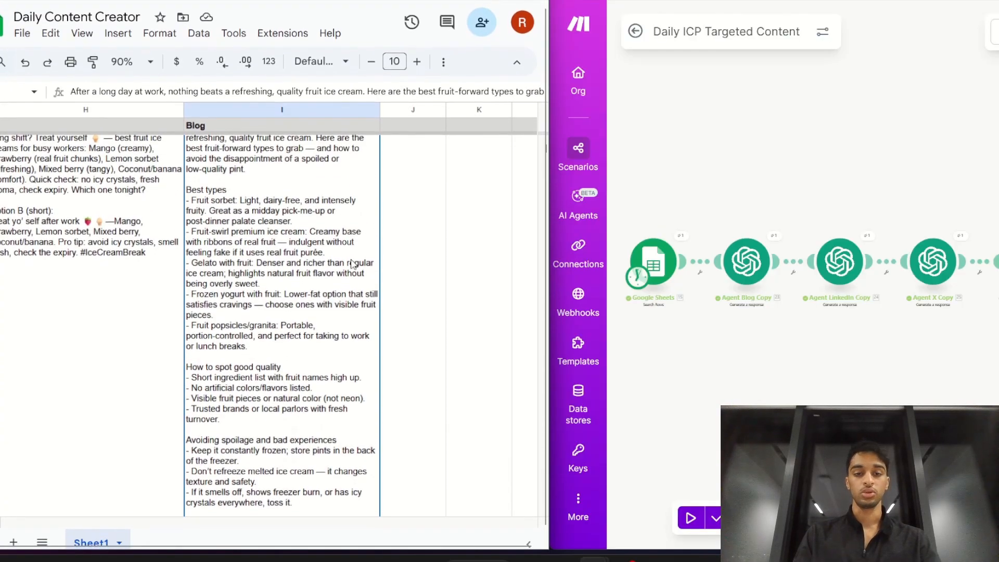
scroll(353, 264, down, 5)
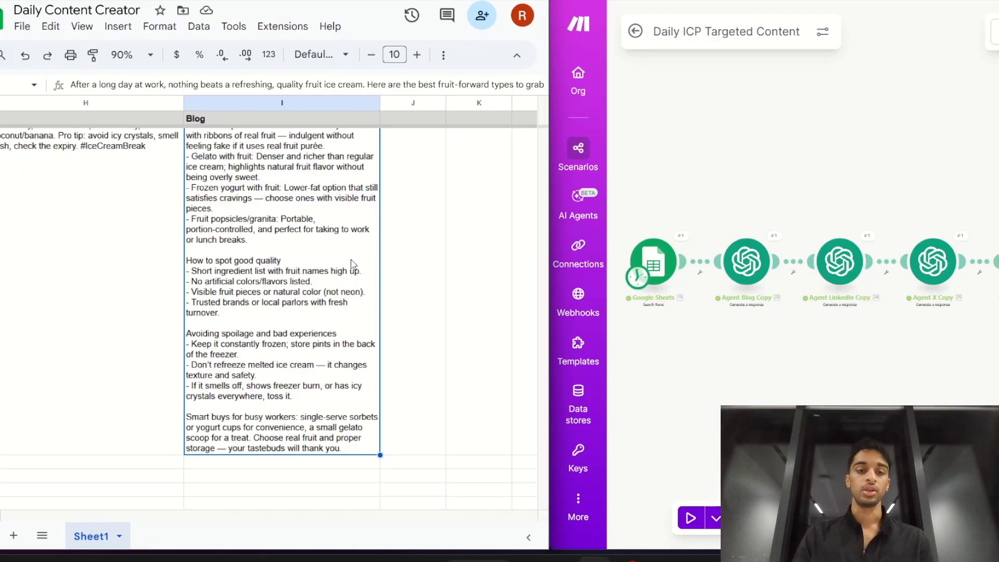
scroll(398, 305, up, 5)
scroll(397, 306, left, 3)
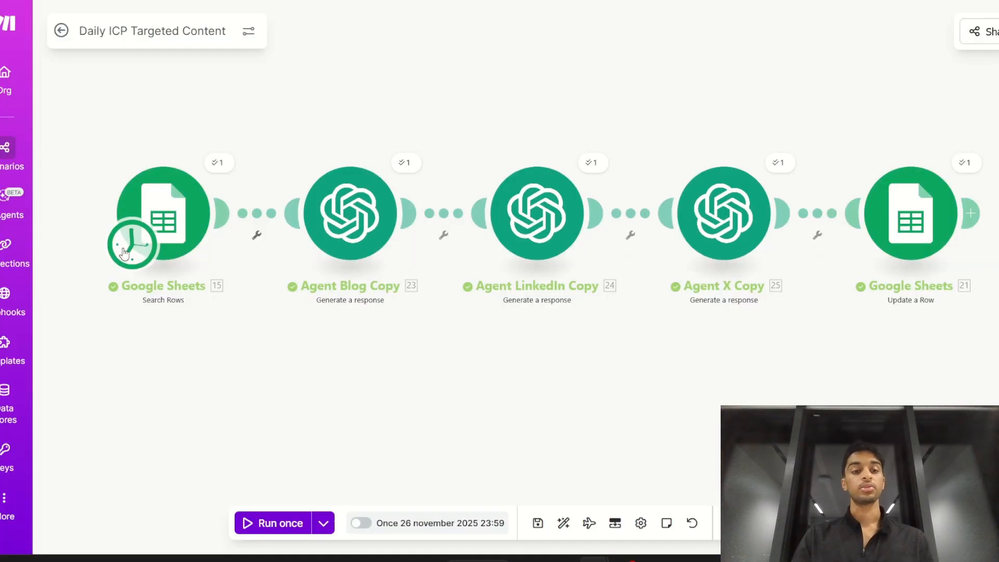
Check the scenario's schedule settings and close them without changes.
click(129, 247)
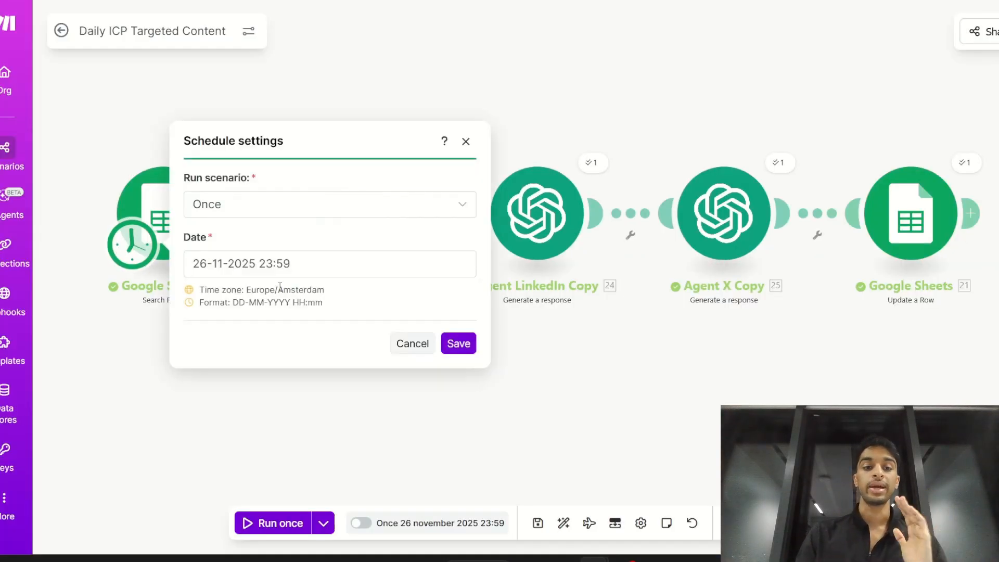
click(344, 409)
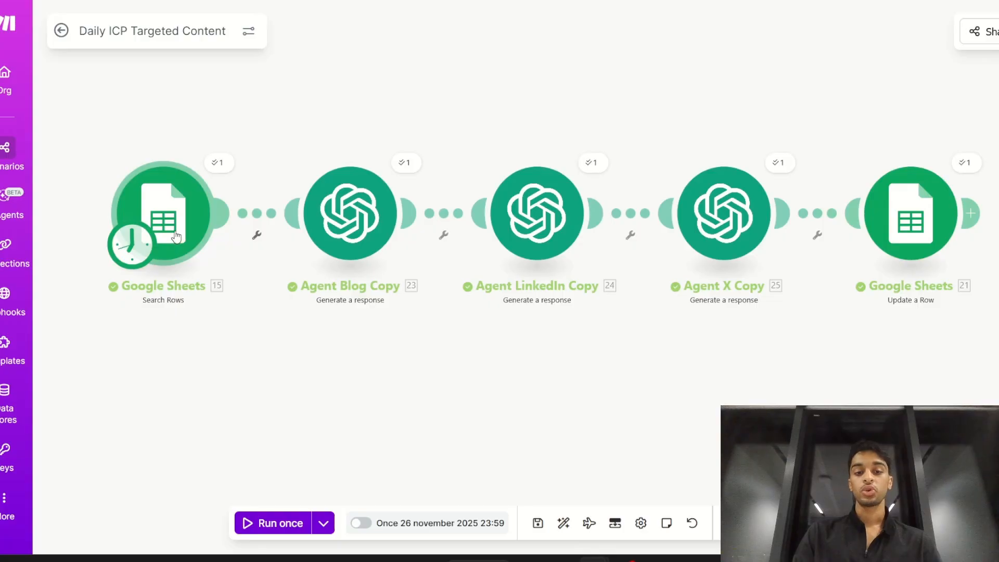
Review the Agent Blog Copy module's prompt, its blog word limit and mapped sheet fields in a widened settings window, then close it.
click(351, 239)
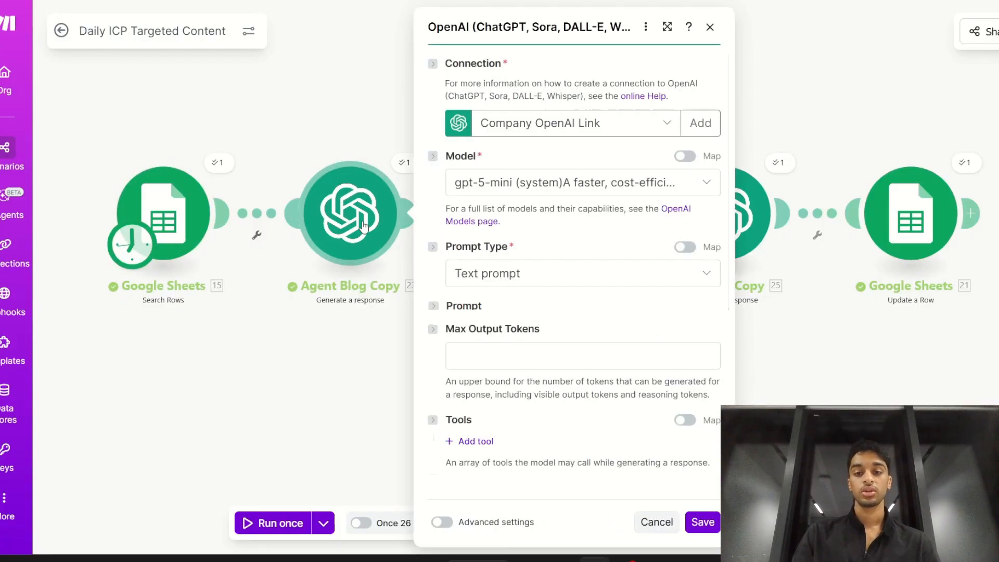
scroll(589, 302, down, 1)
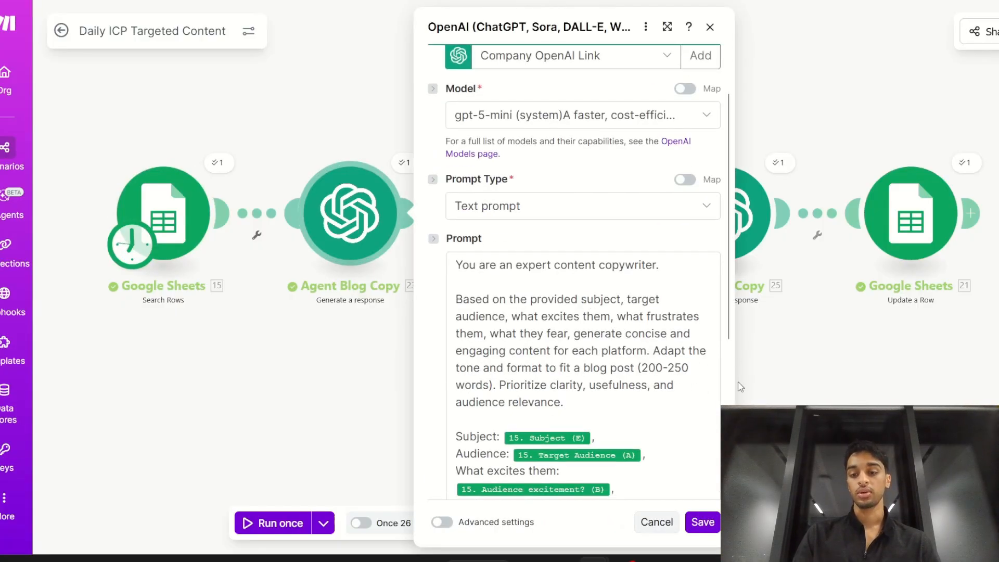
drag(735, 382, 975, 382)
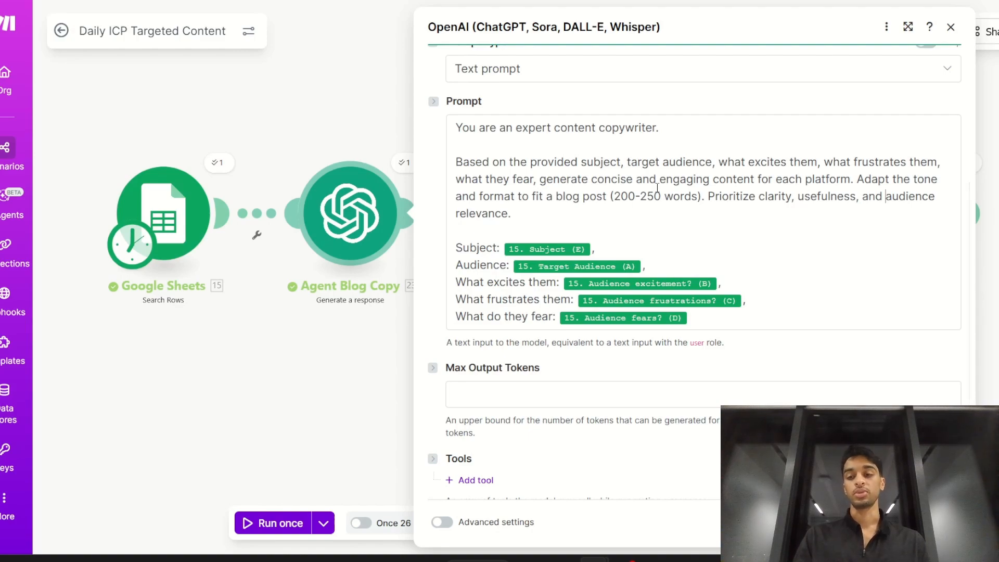
scroll(658, 189, down, 1)
drag(613, 175, 696, 173)
click(714, 188)
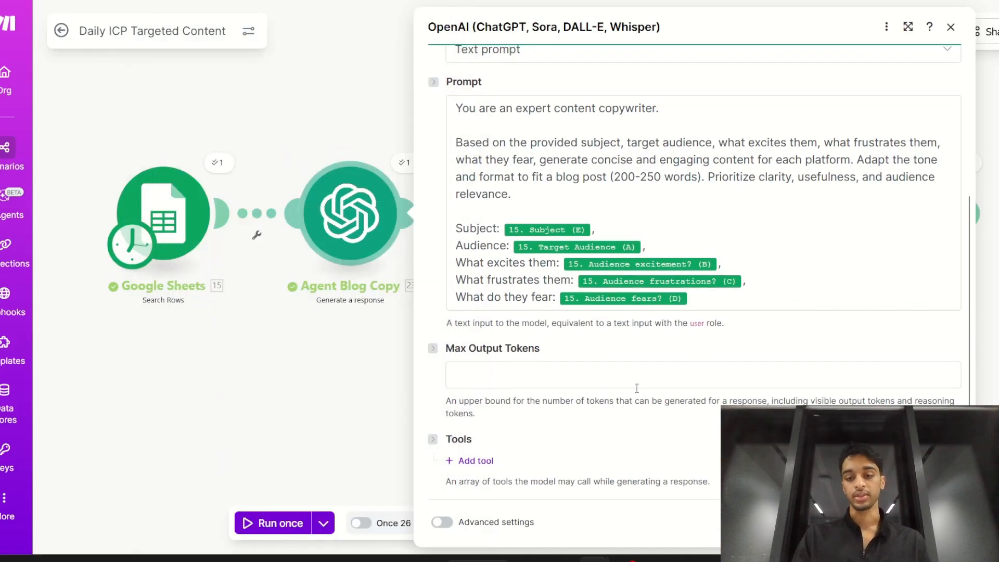
click(635, 383)
click(689, 417)
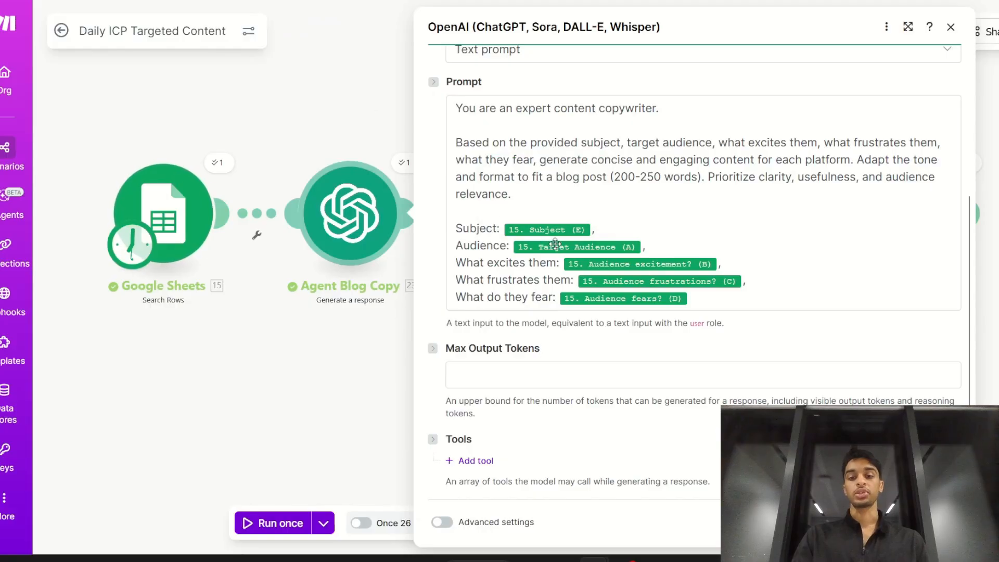
mouse_move(556, 243)
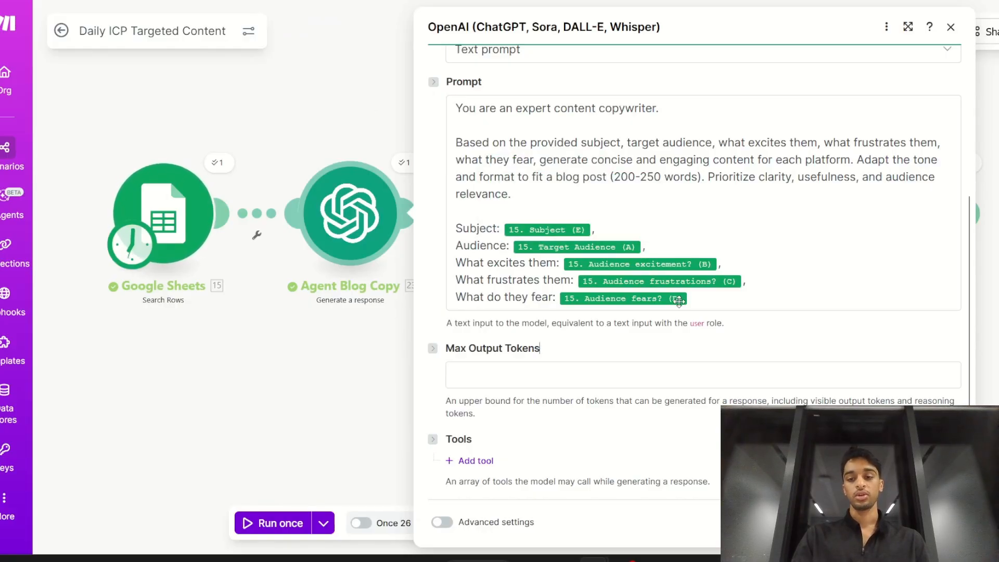
key(Escape)
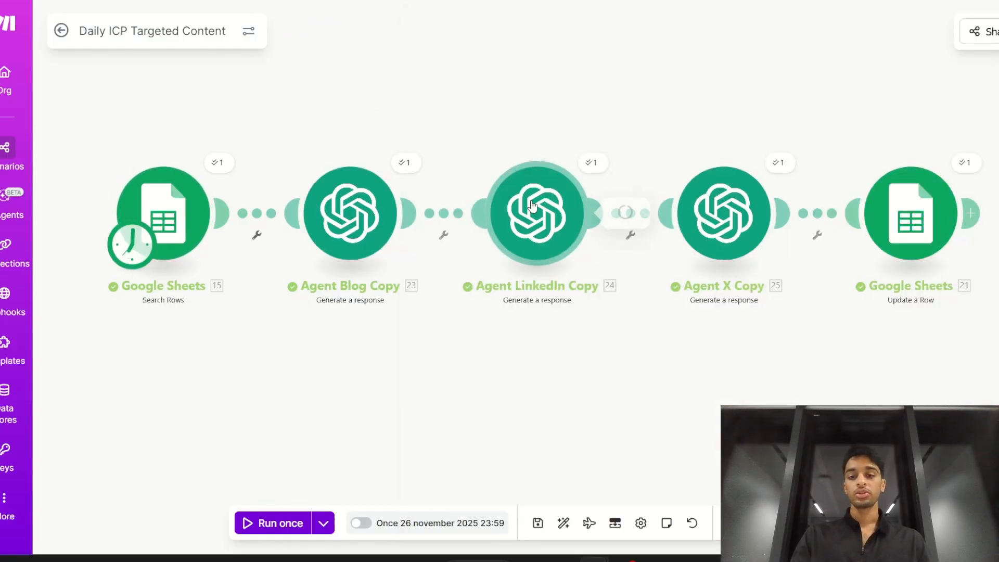
Review the Agent LinkedIn Copy module's prompt, its word limit and mapped sheet fields, then close its settings.
click(537, 213)
scroll(701, 255, down, 4)
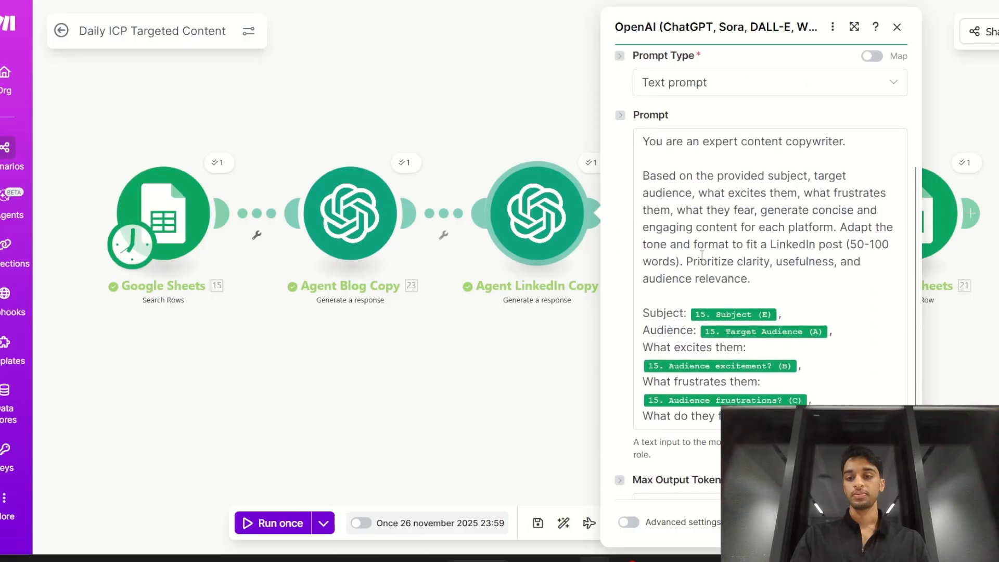
scroll(677, 306, down, 3)
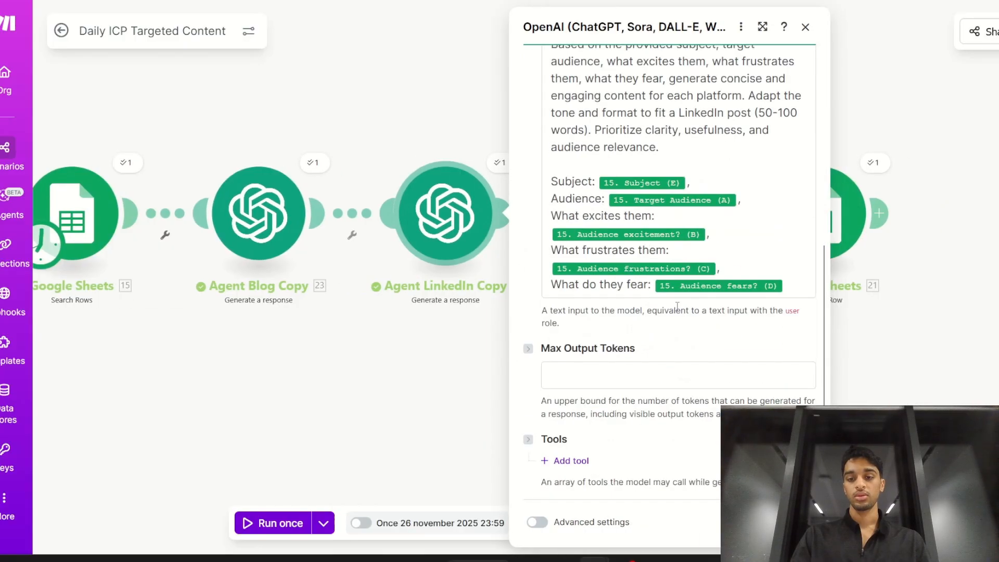
click(415, 408)
Review the Agent X Copy module's prompt and mapped sheet fields, then close its settings.
click(632, 214)
scroll(761, 286, down, 4)
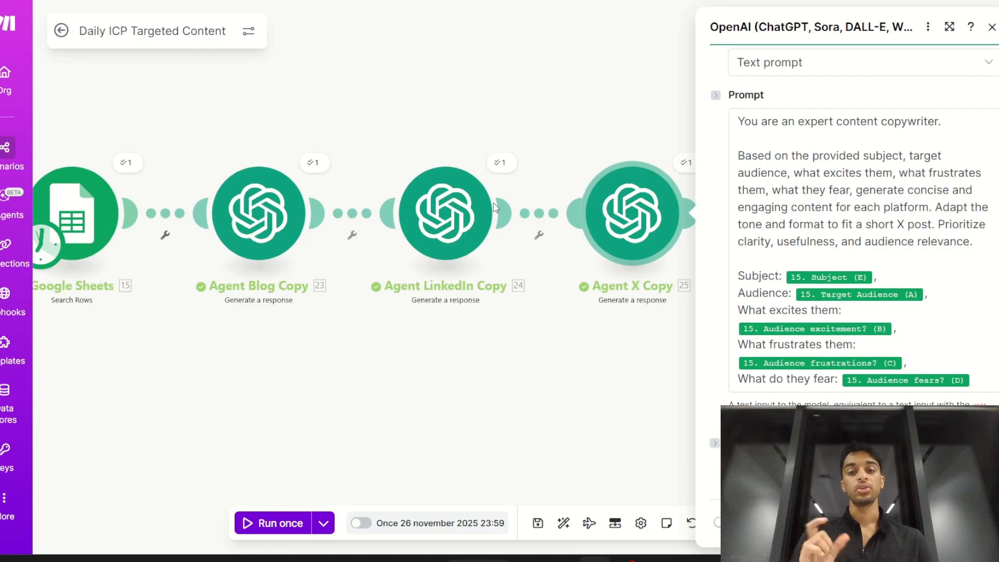
click(546, 326)
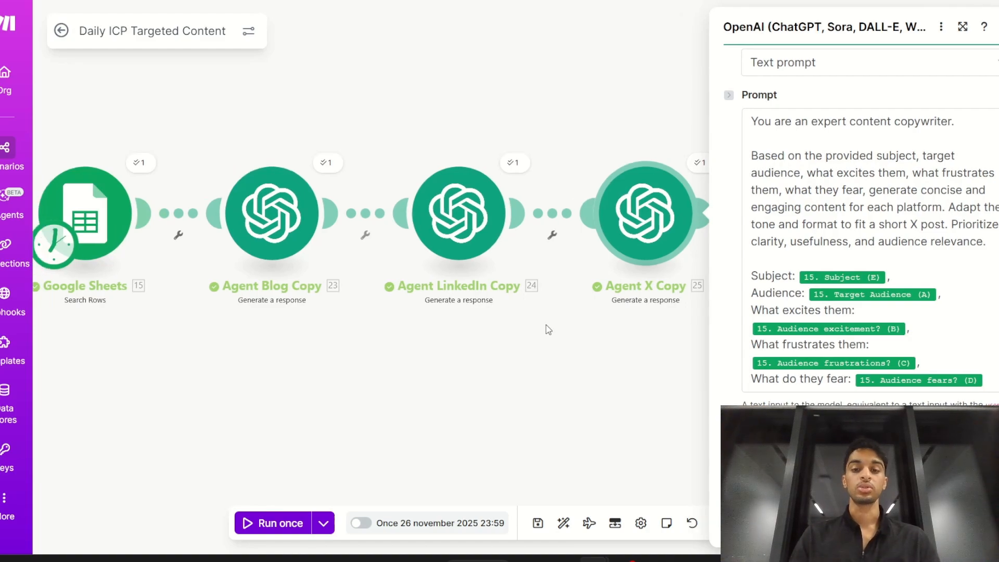
Add "Include emojis where appropriate." after "audience relevance." in the Agent LinkedIn Copy module's prompt and save the module.
click(520, 289)
click(696, 289)
text(Includ)
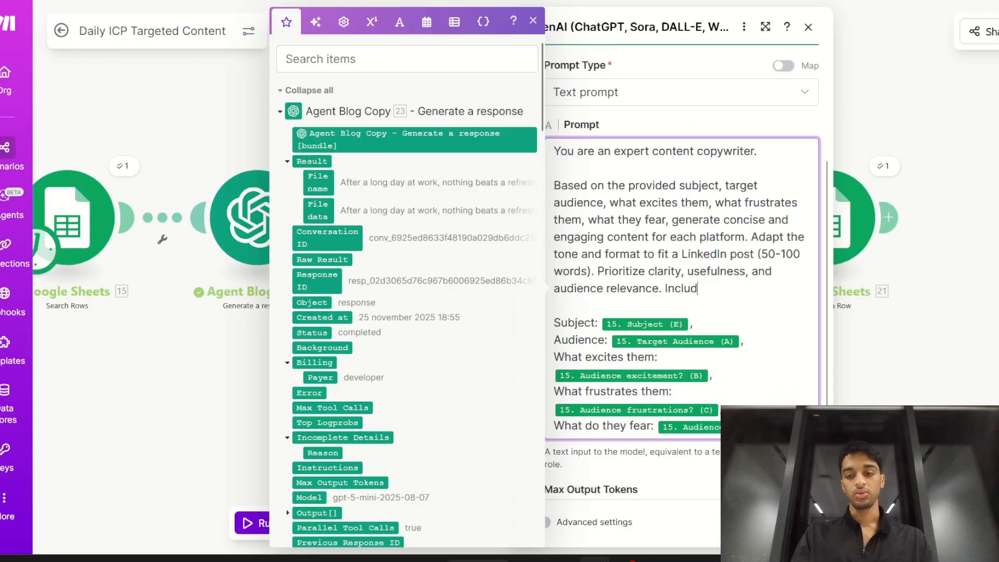
text(e emojis h)
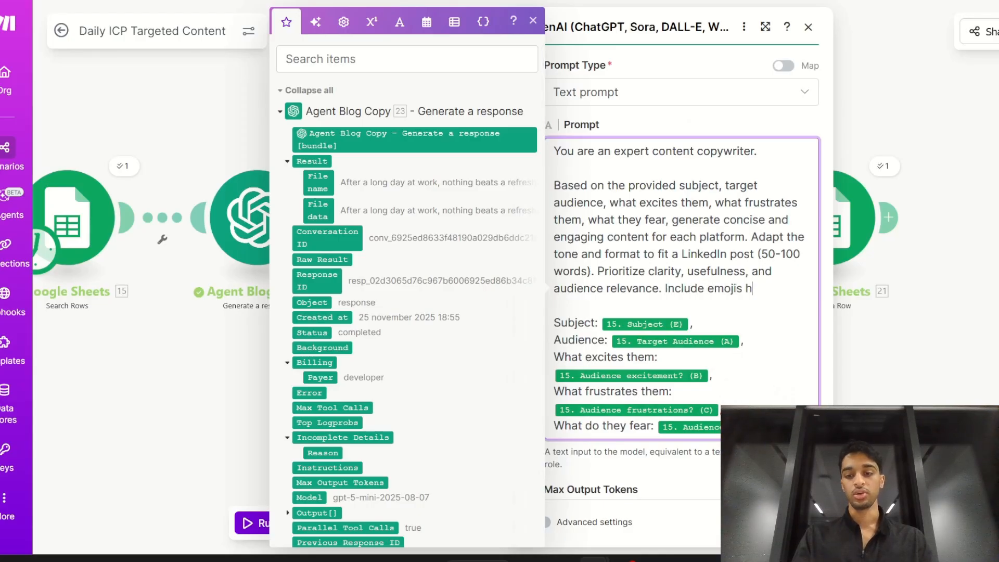
key(BackSpace)
text(where a)
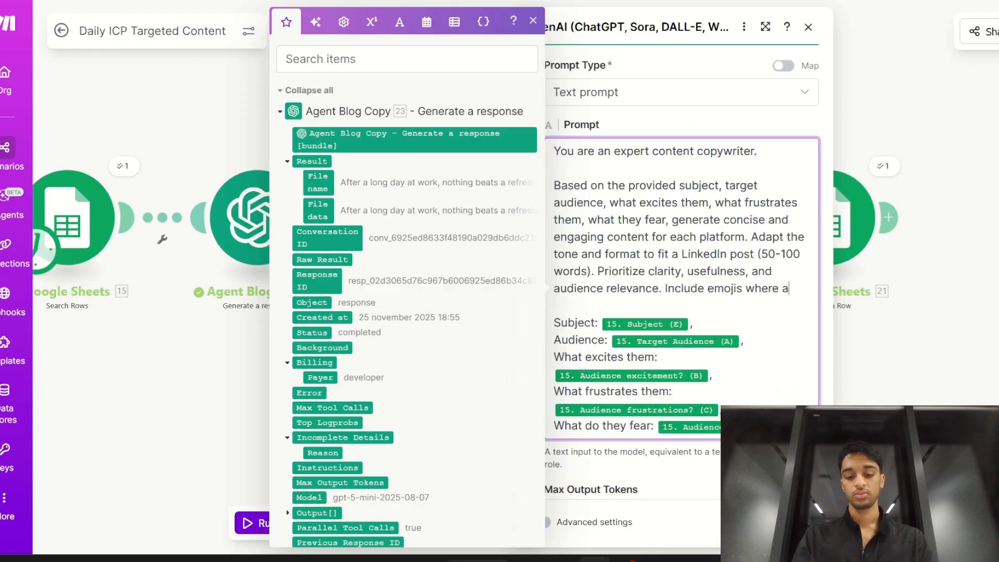
text(ppropreate)
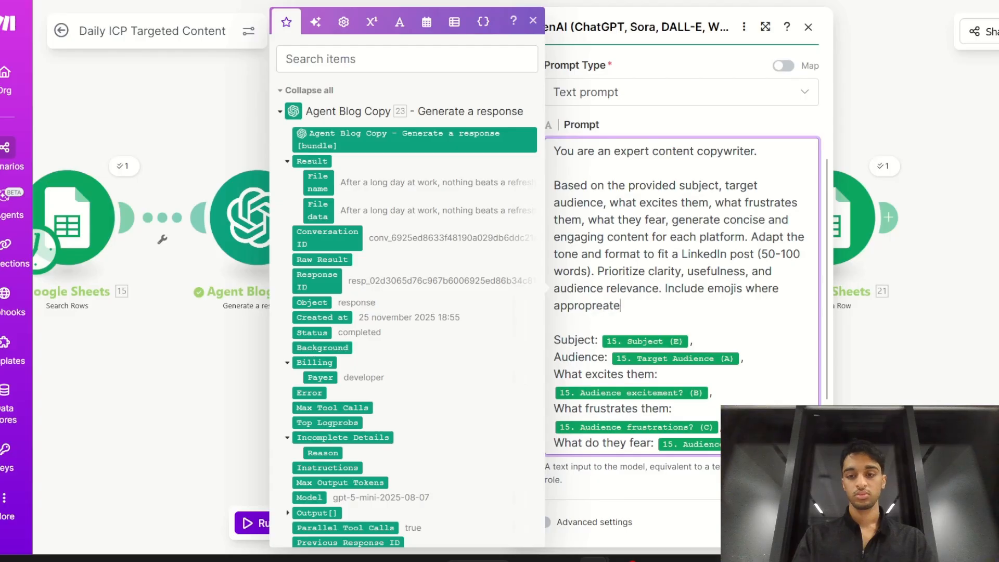
key(BackSpace)
key(BackSpace)
key(BackSpace)
key(BackSpace)
key(BackSpace)
text(iate.)
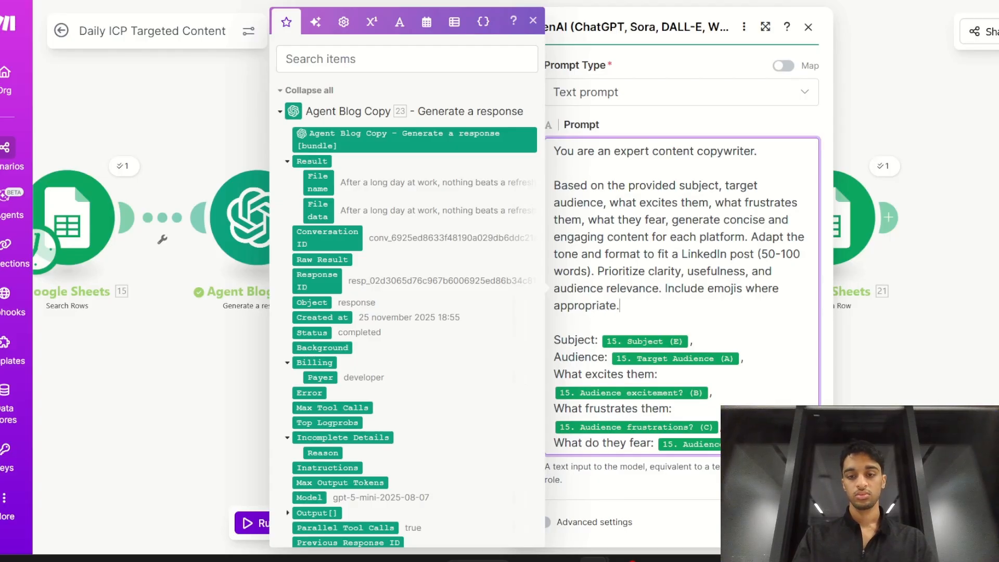
click(796, 541)
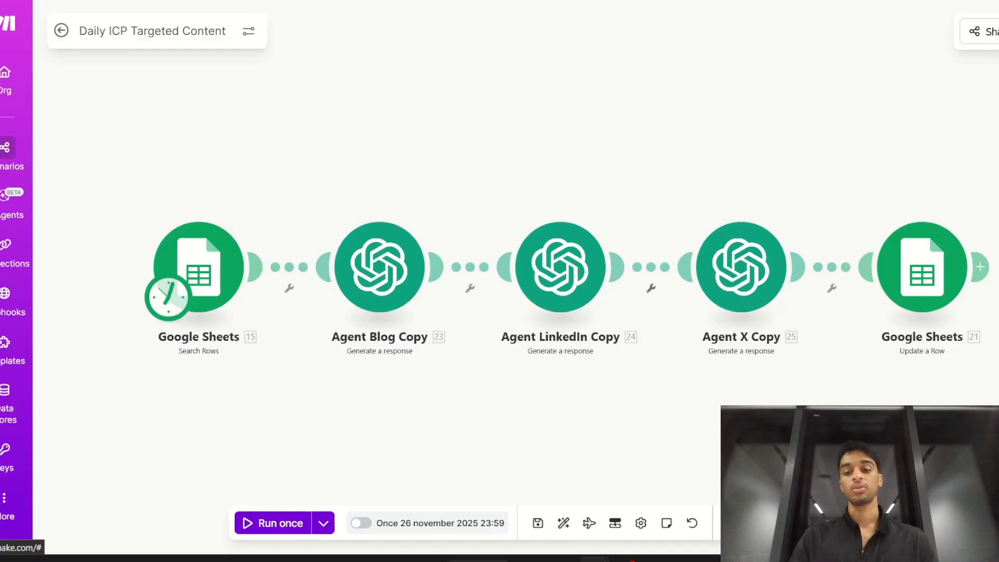
Check which sheet values a run of only the Agent LinkedIn Copy module asks for, then close it without running.
right_click(594, 261)
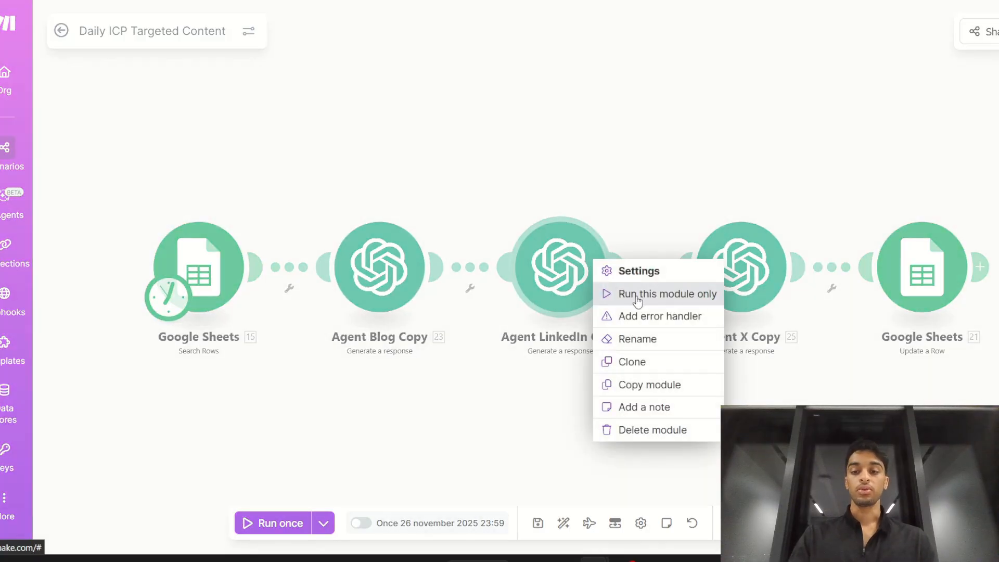
click(638, 294)
scroll(700, 349, down, 5)
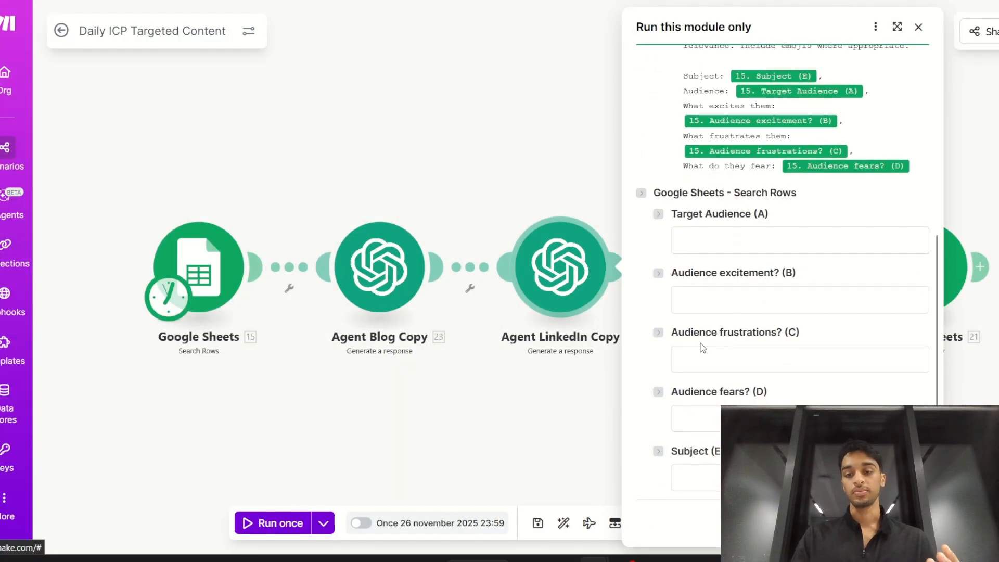
scroll(702, 346, down, 1)
scroll(702, 343, up, 1)
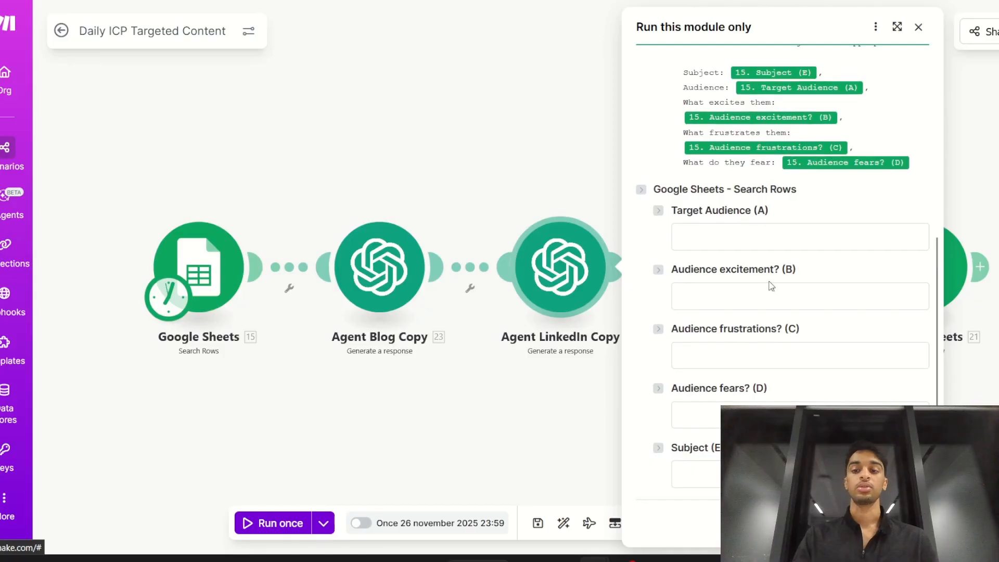
click(564, 431)
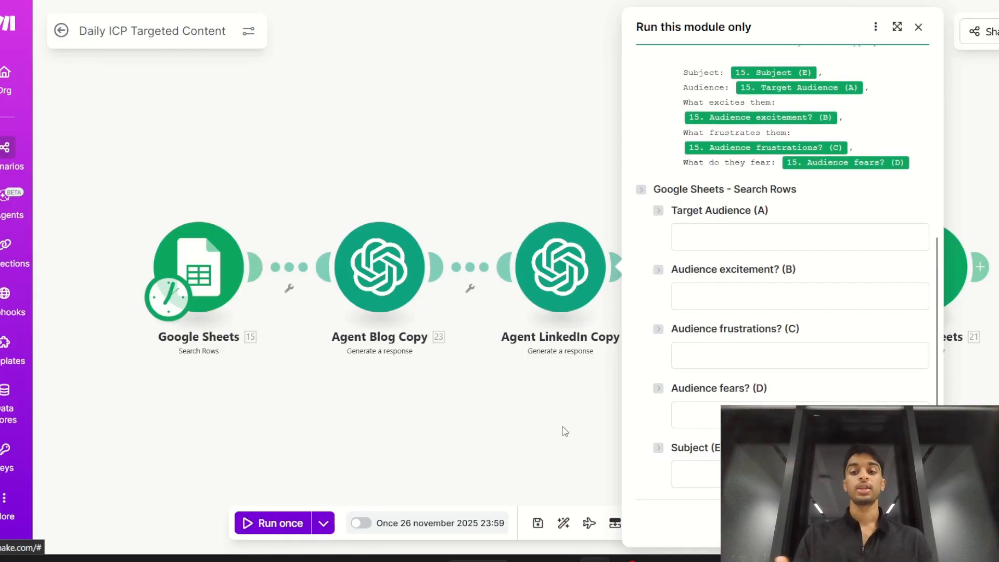
click(860, 524)
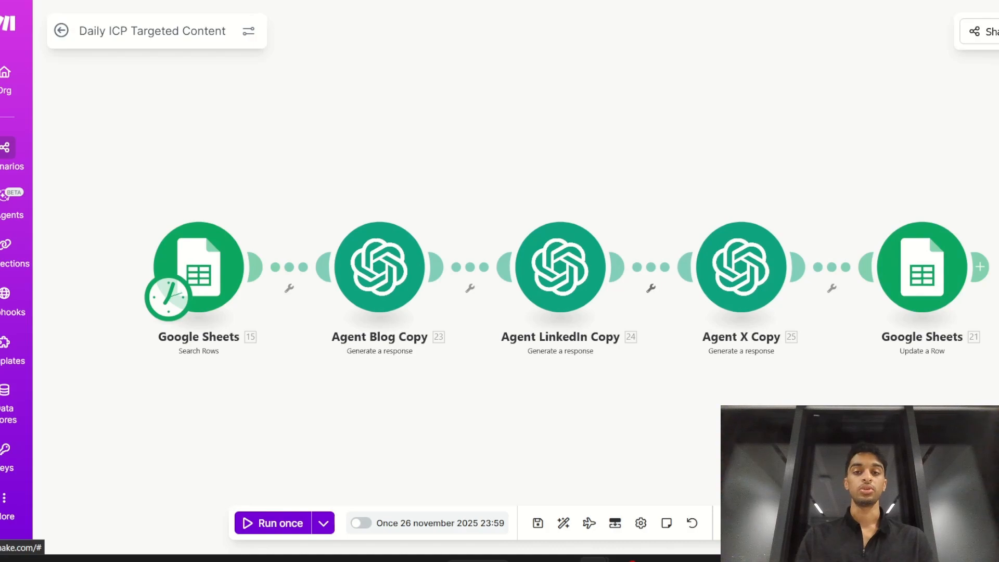
Review how the Google Sheets Update a Row module maps the agents' results to the LinkedIn, X and Blog columns.
click(929, 271)
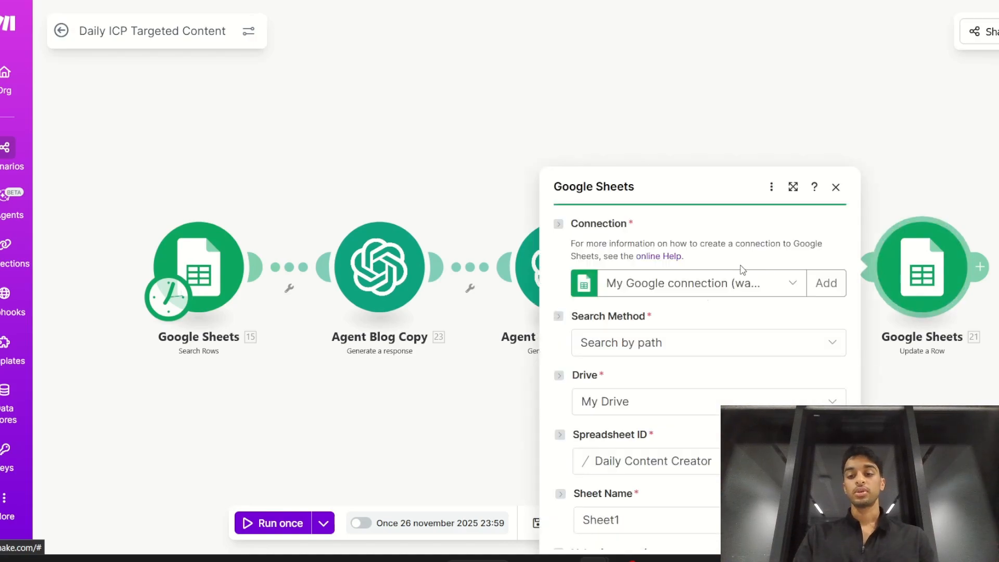
scroll(691, 307, down, 2)
scroll(691, 307, down, 10)
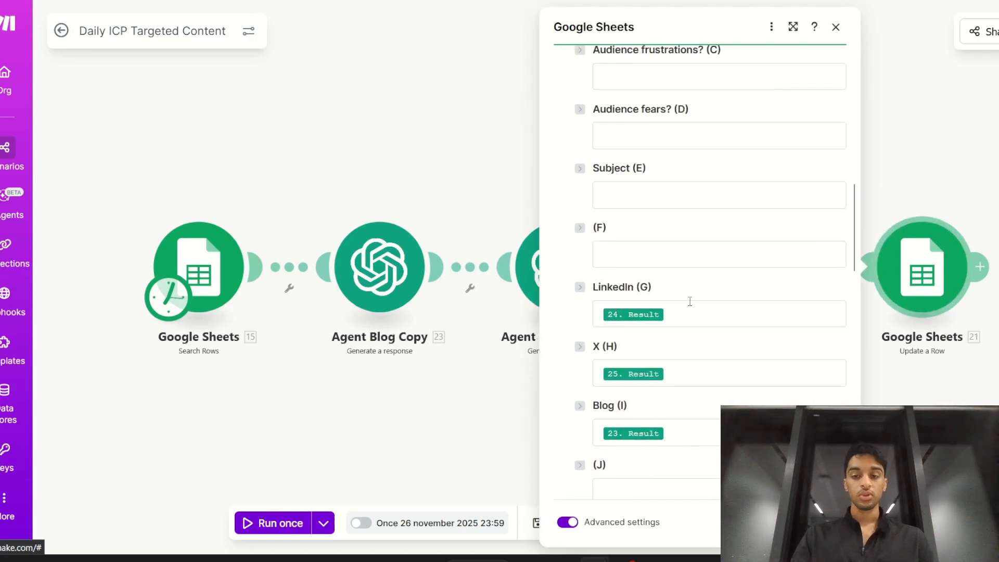
click(701, 251)
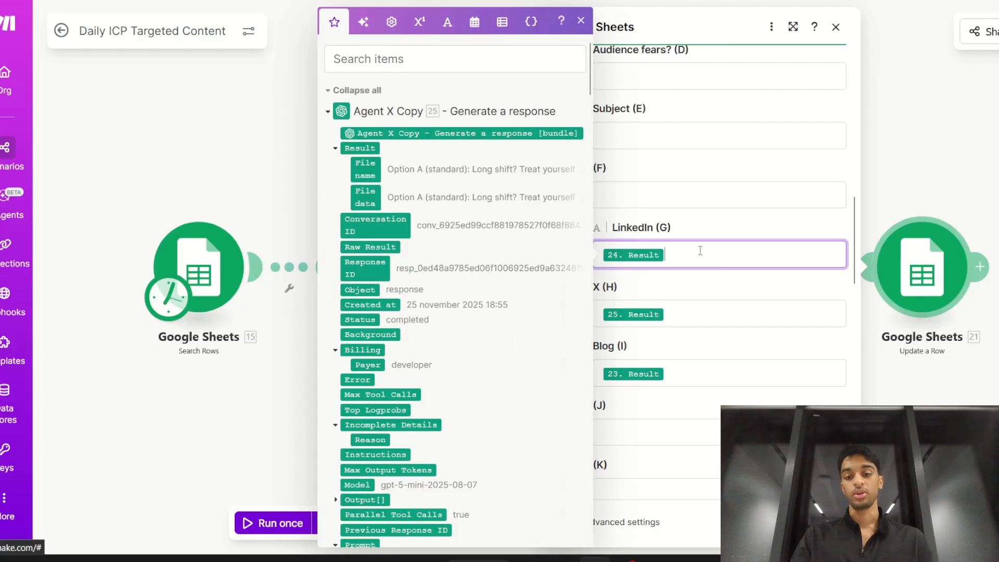
click(693, 315)
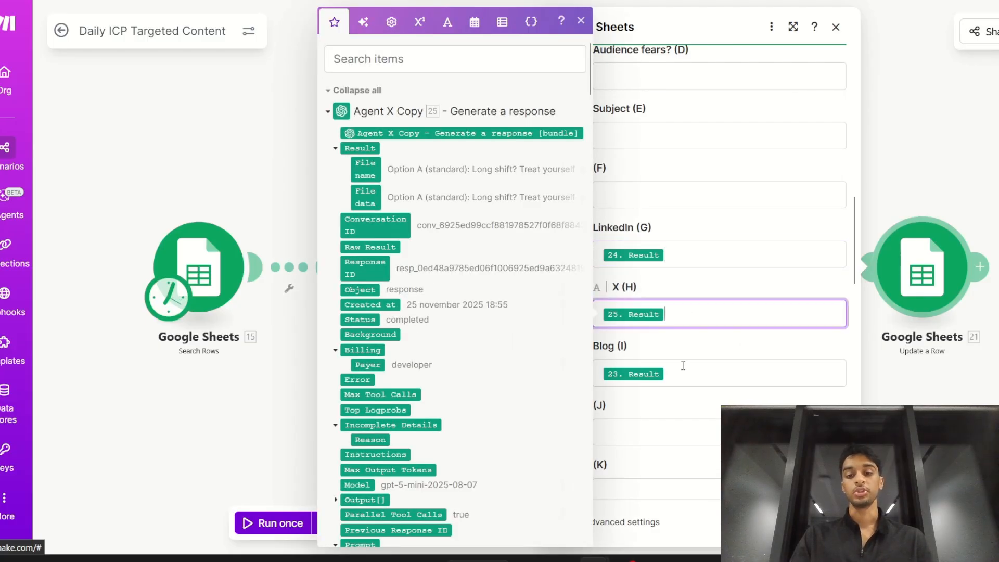
click(701, 412)
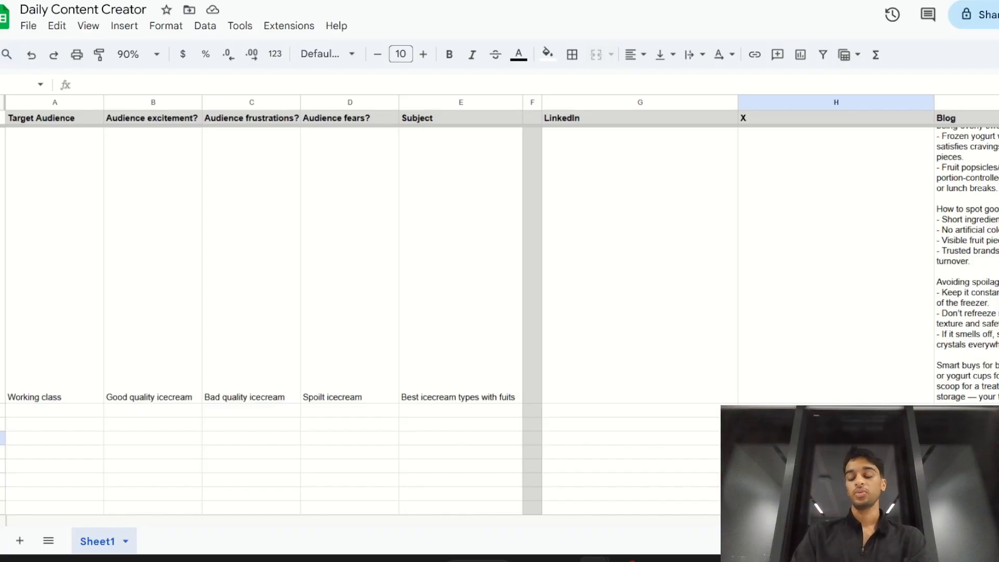
Switch to the Daily Content Creator sheet and review its audience and subject columns alongside the generated LinkedIn, X and Blog copy.
scroll(547, 319, up, 1)
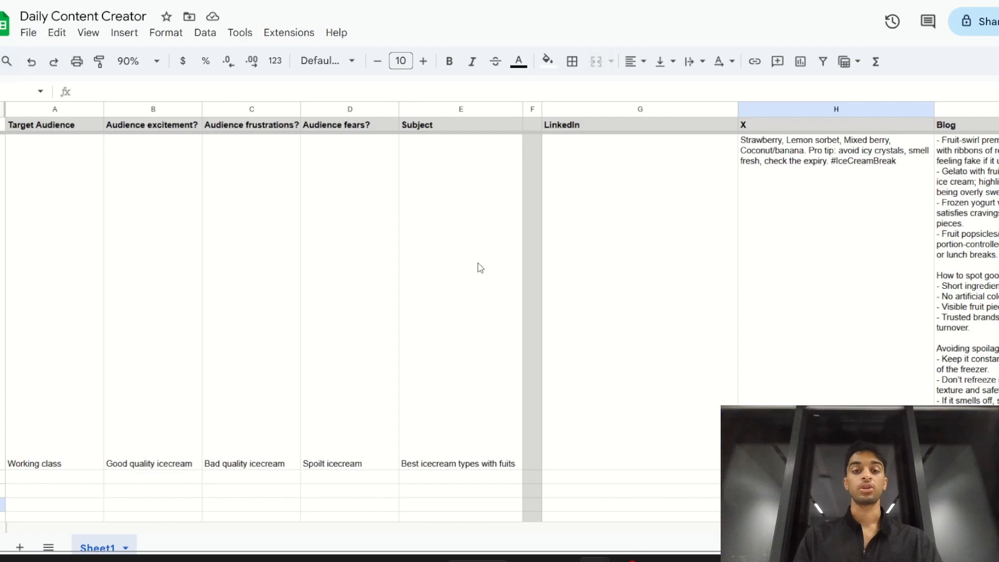
scroll(85, 135, up, 1)
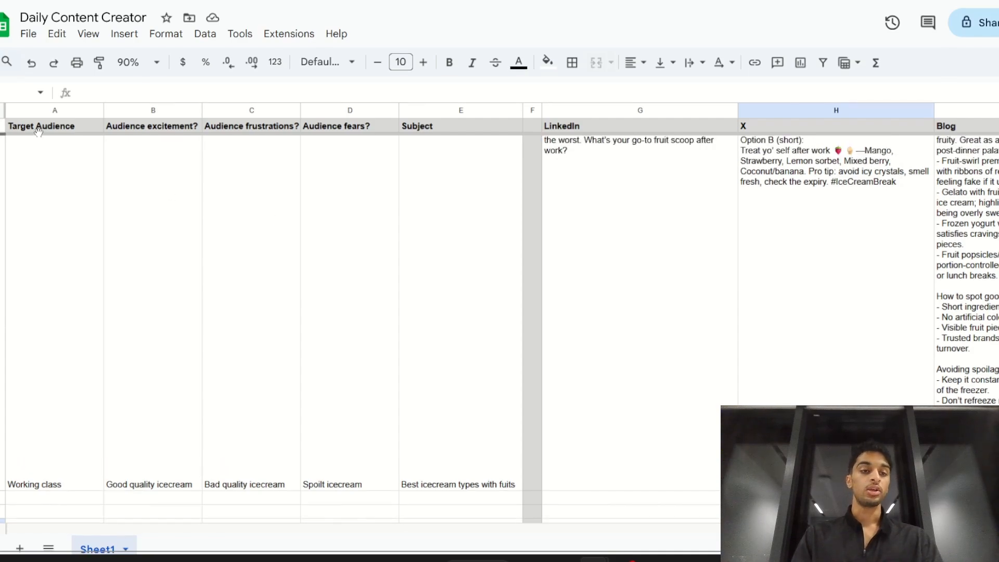
click(85, 135)
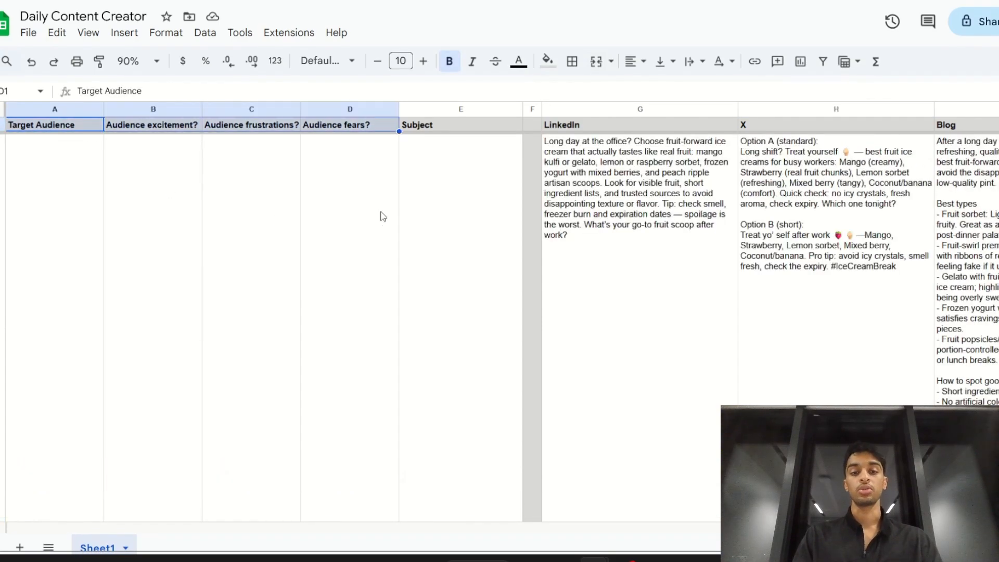
click(385, 223)
scroll(494, 339, down, 3)
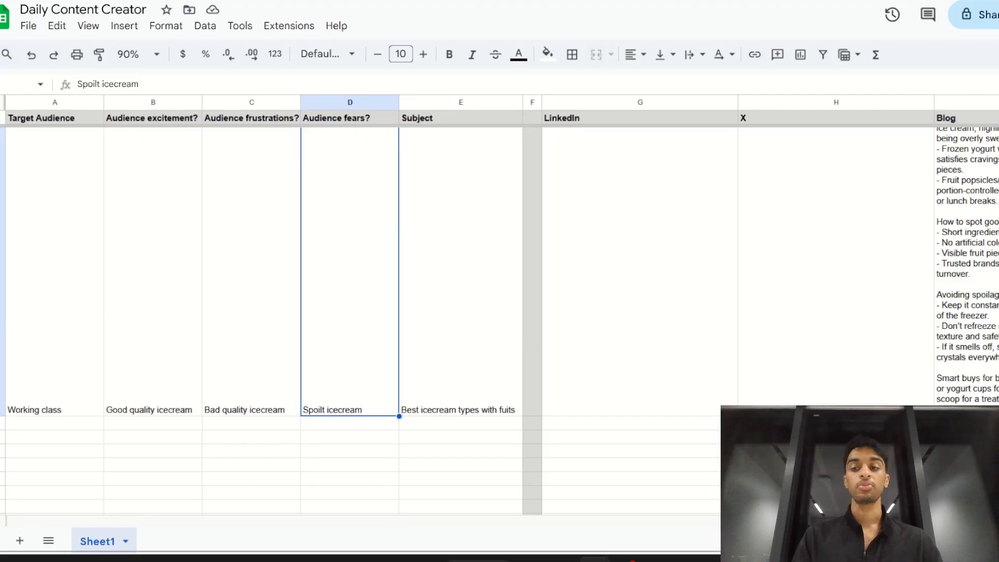
scroll(497, 341, right, 4)
scroll(497, 342, up, 1)
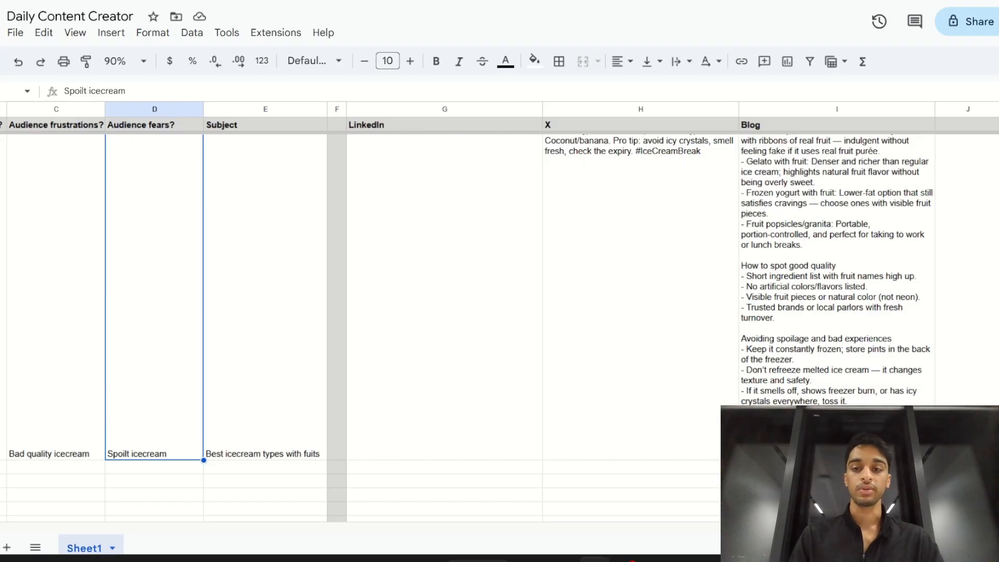
scroll(360, 312, left, 2)
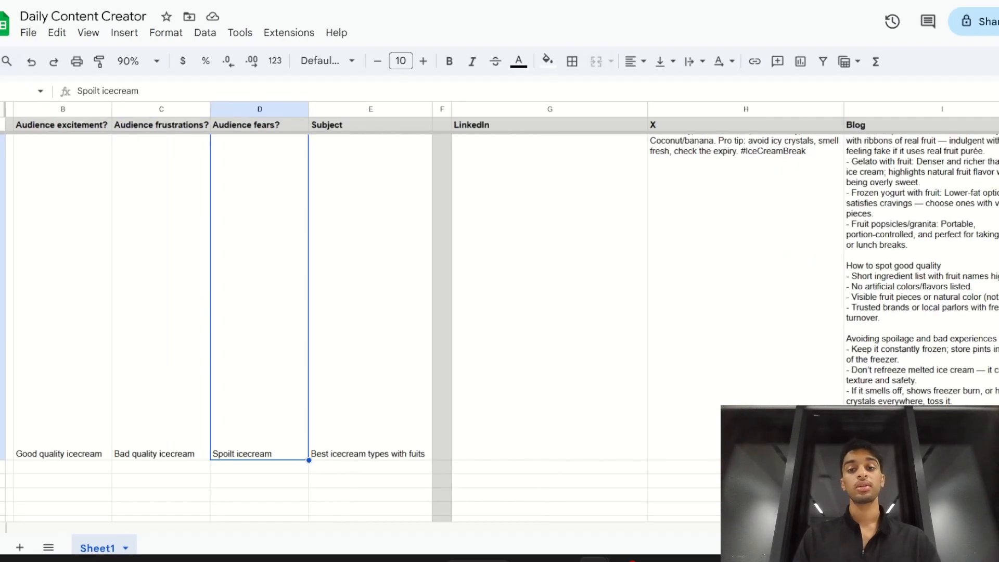